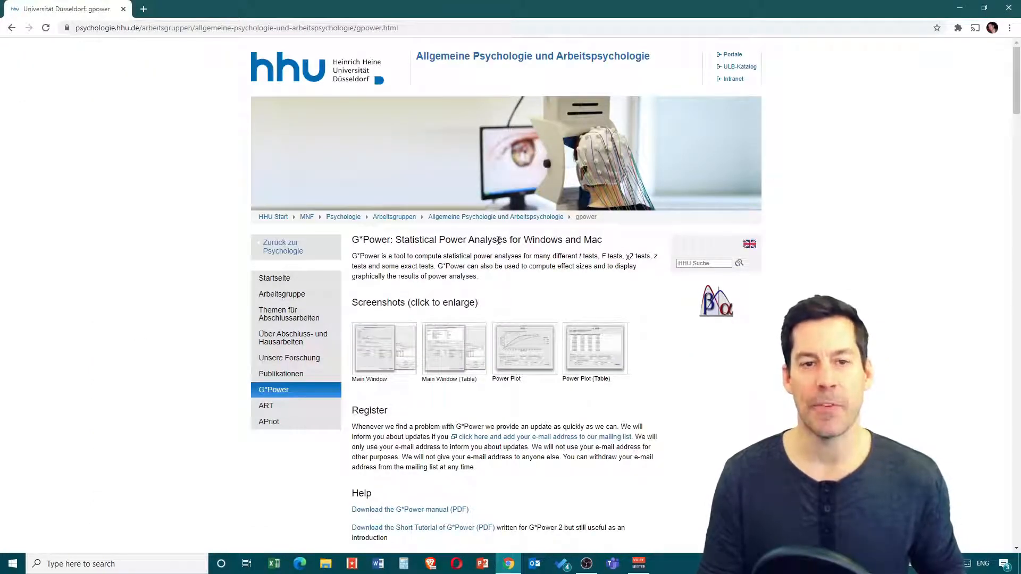
# Look through the G*Power web page down to its download section and minimize the browser
pyautogui.scroll(-5, 545, 160)
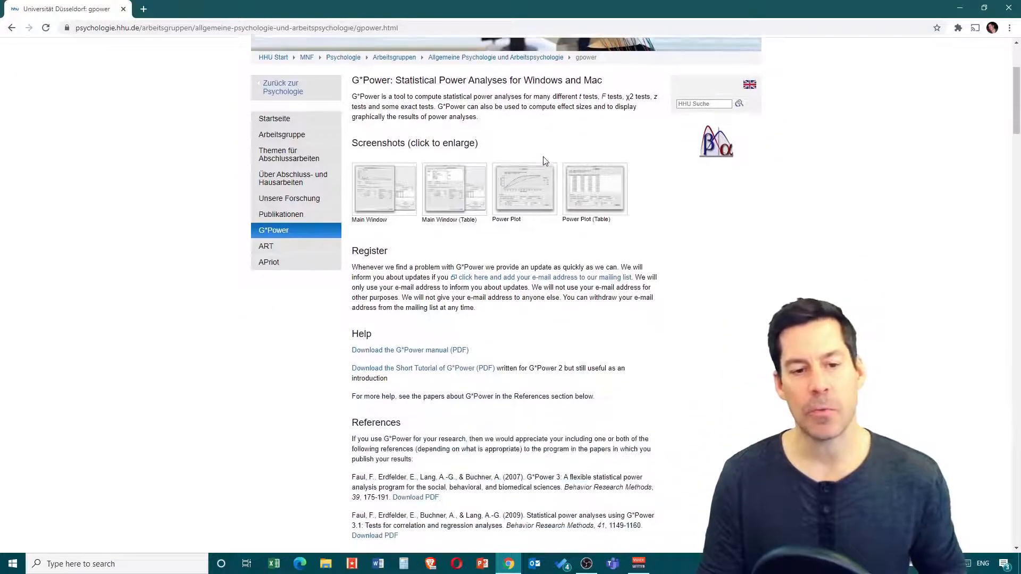
pyautogui.scroll(-6, 545, 161)
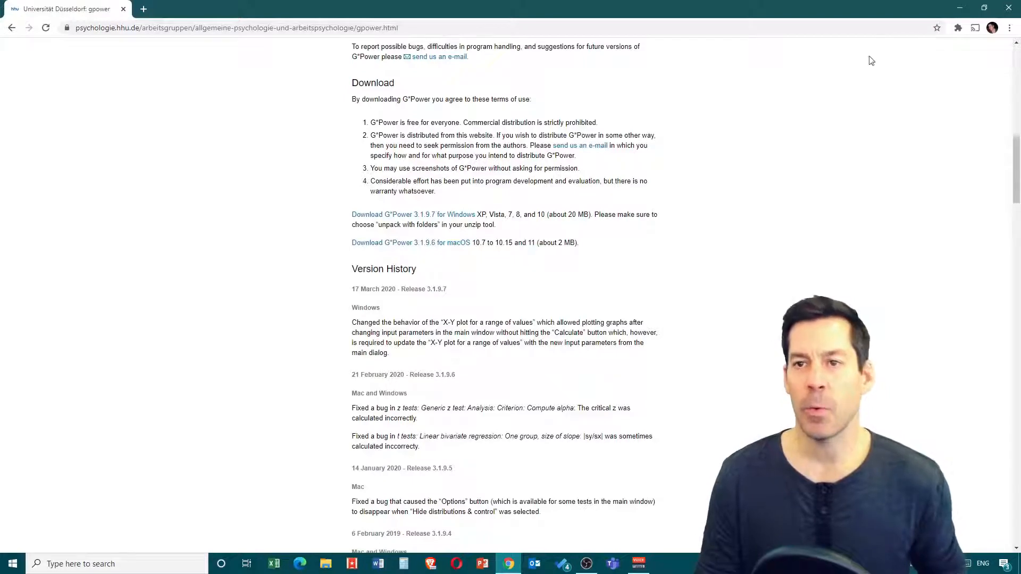
pyautogui.click(960, 9)
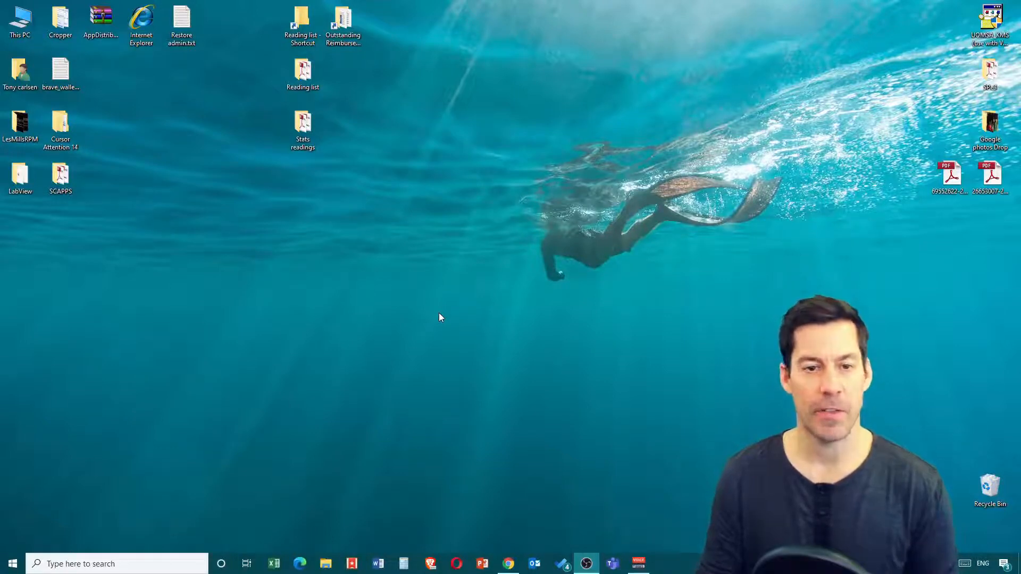
# Search for GPower 3.1, launch it and move its window up toward the middle of the desktop
pyautogui.click(121, 558)
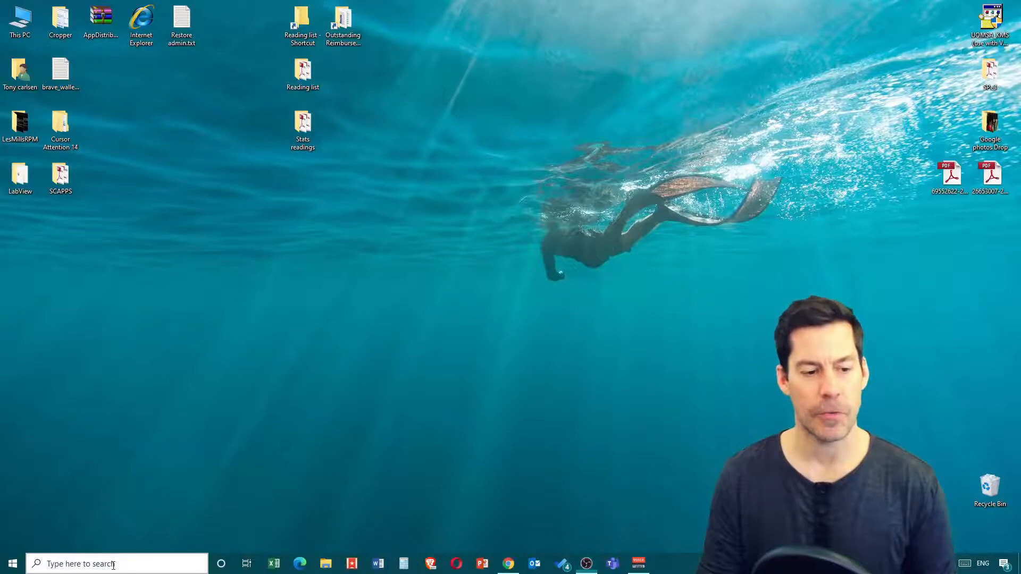
pyautogui.write('gp')
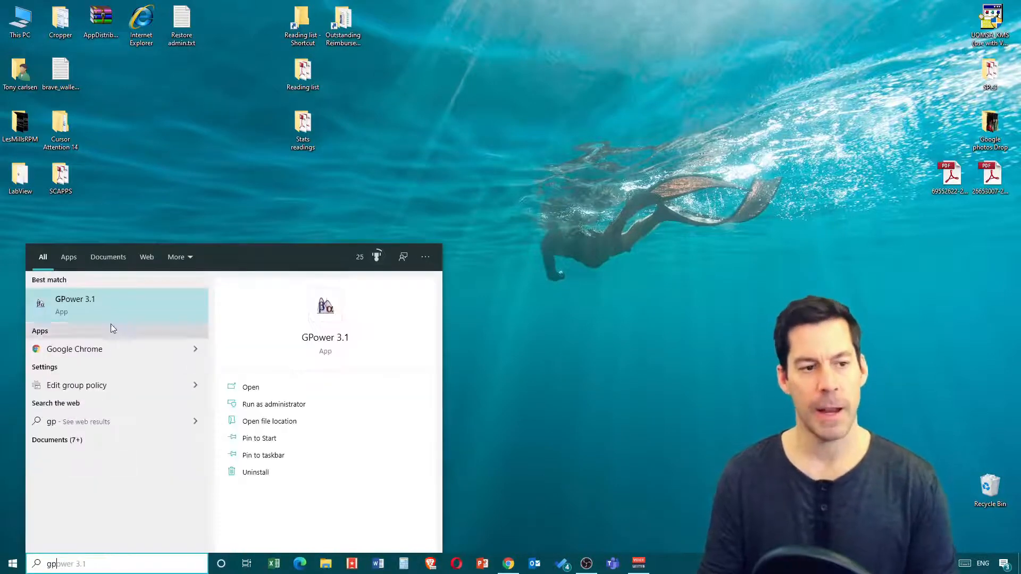
pyautogui.click(97, 304)
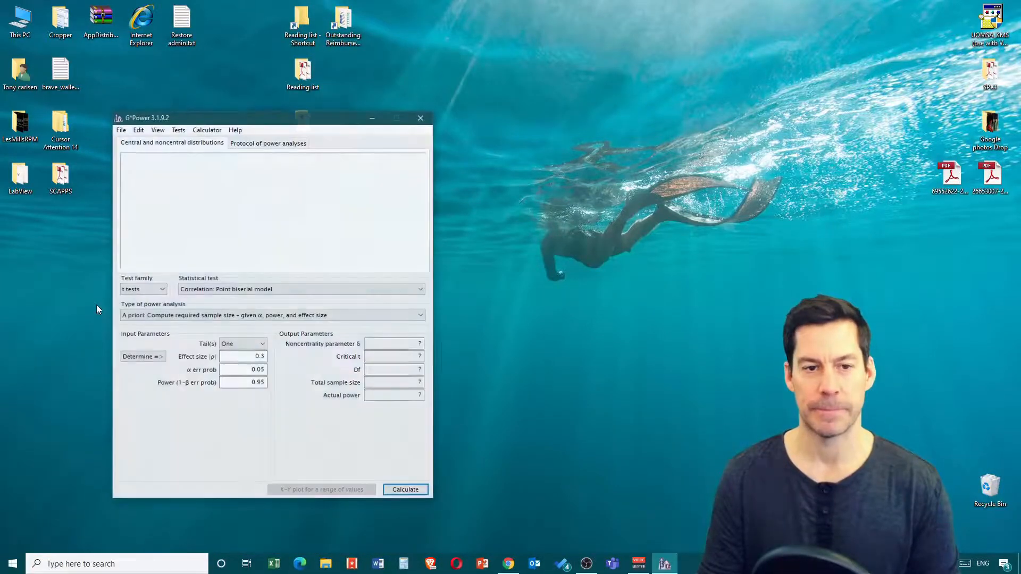
pyautogui.moveTo(251, 121); pyautogui.dragTo(417, 26)
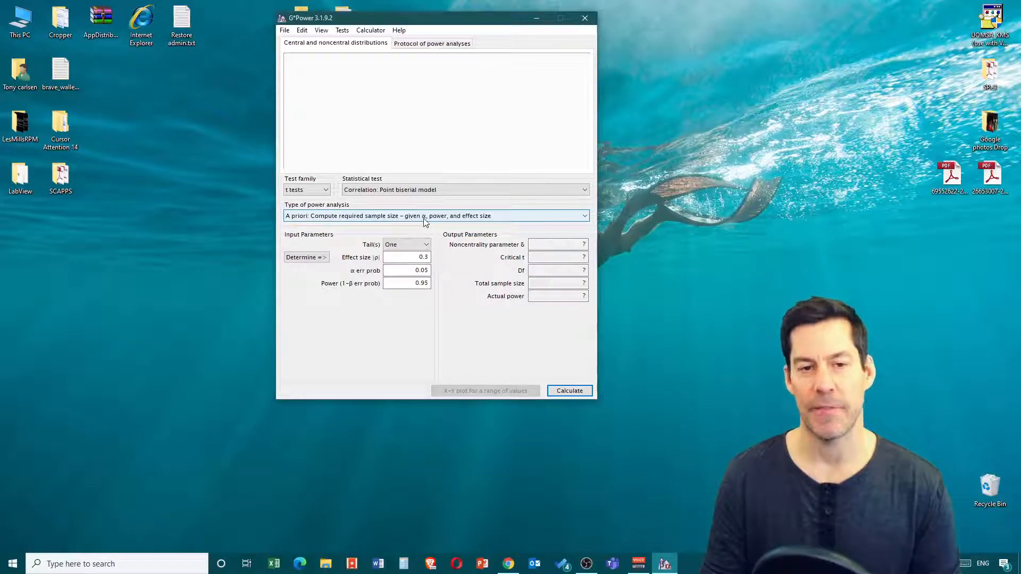
# Review the types of power analysis and choose the statistical test "Means: Difference between two independent means (two groups)"
pyautogui.click(500, 217)
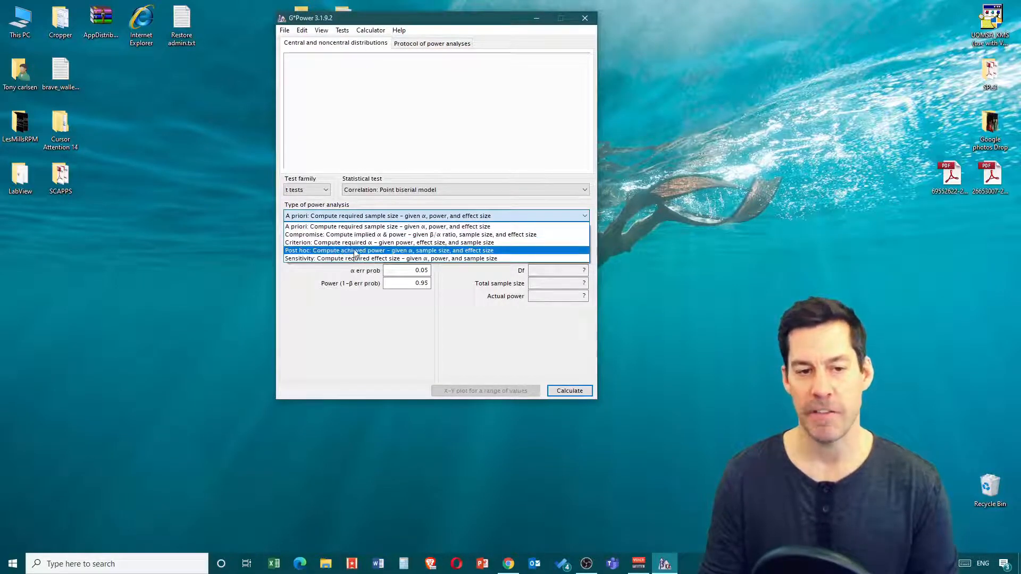
pyautogui.click(364, 216)
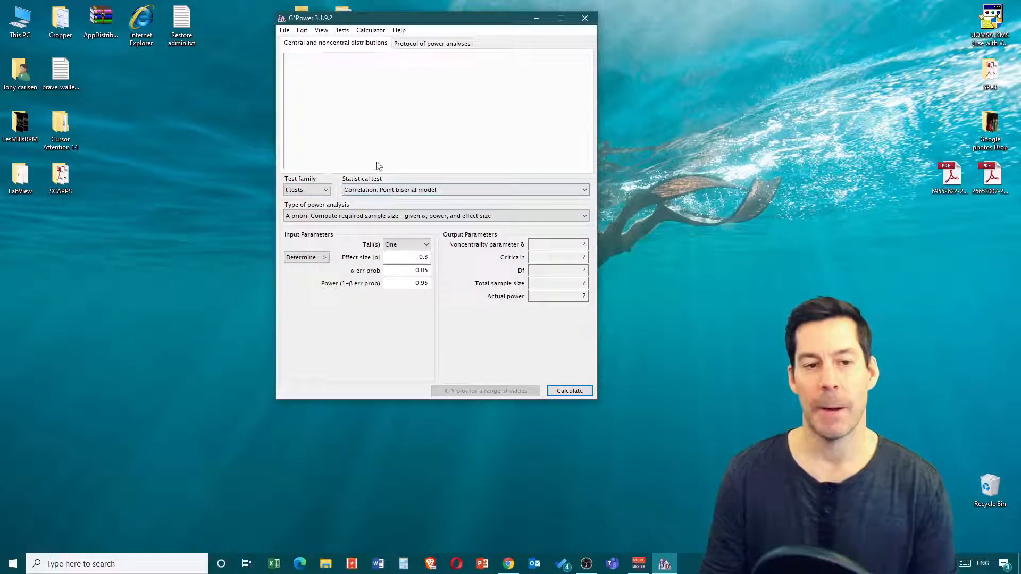
pyautogui.click(410, 190)
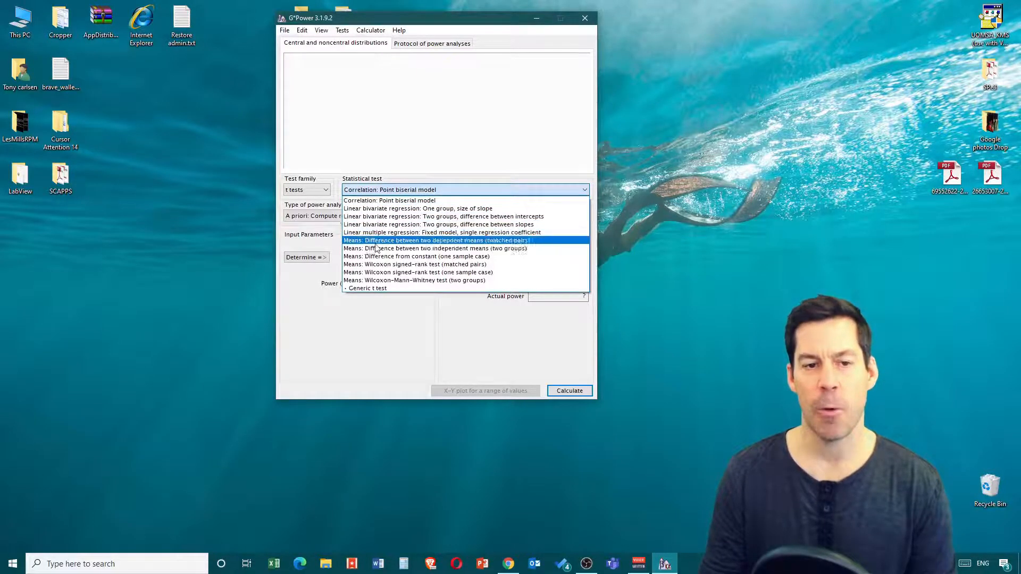
pyautogui.click(414, 249)
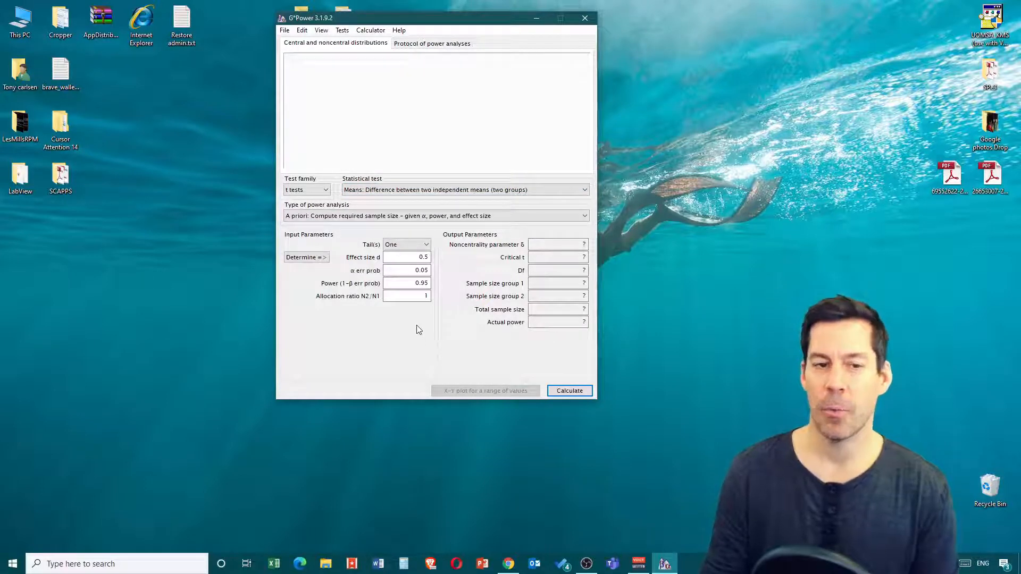
# Set the test to two tails and enter an effect size d of 1
pyautogui.click(418, 246)
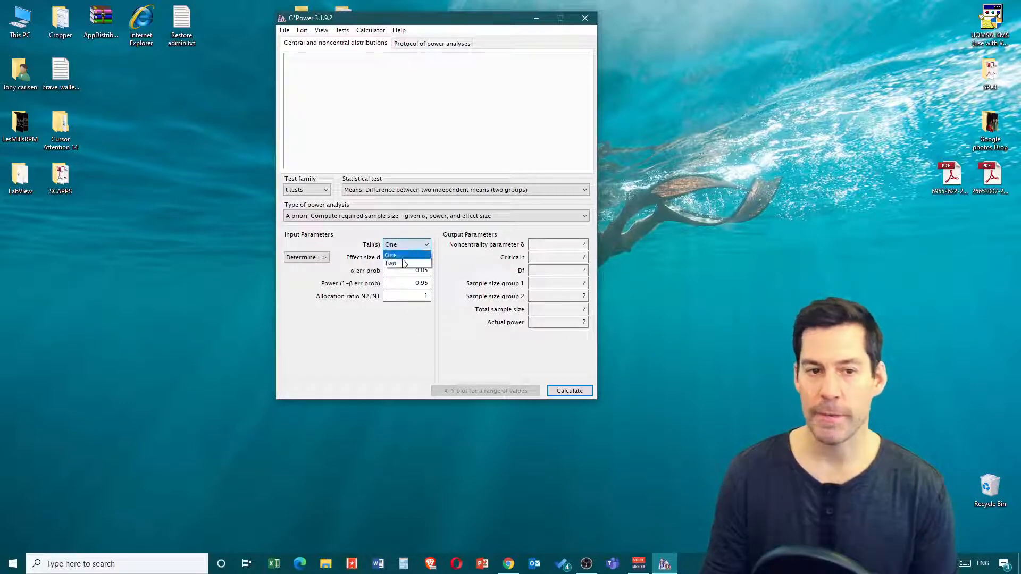
pyautogui.click(403, 259)
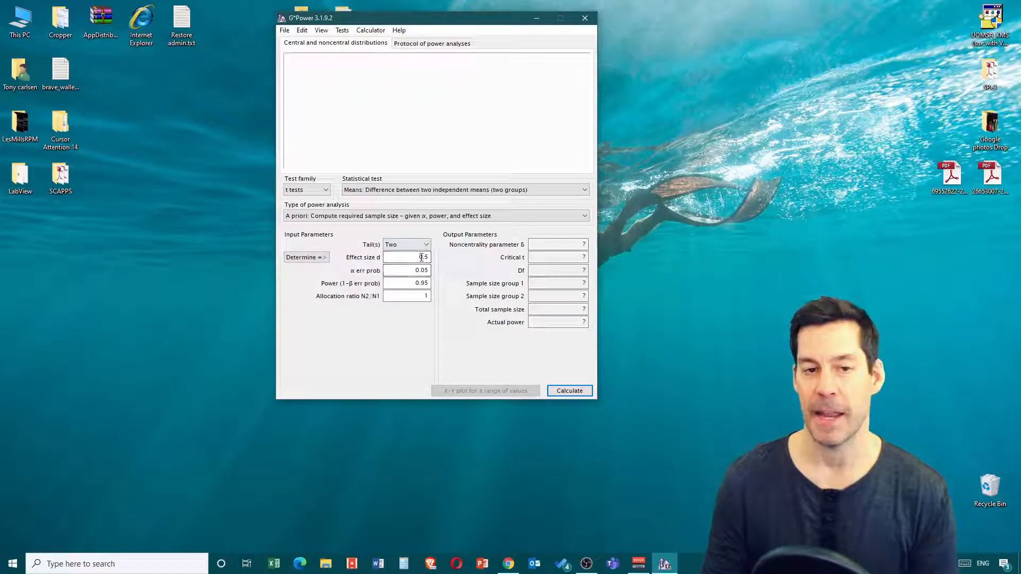
pyautogui.moveTo(420, 257)
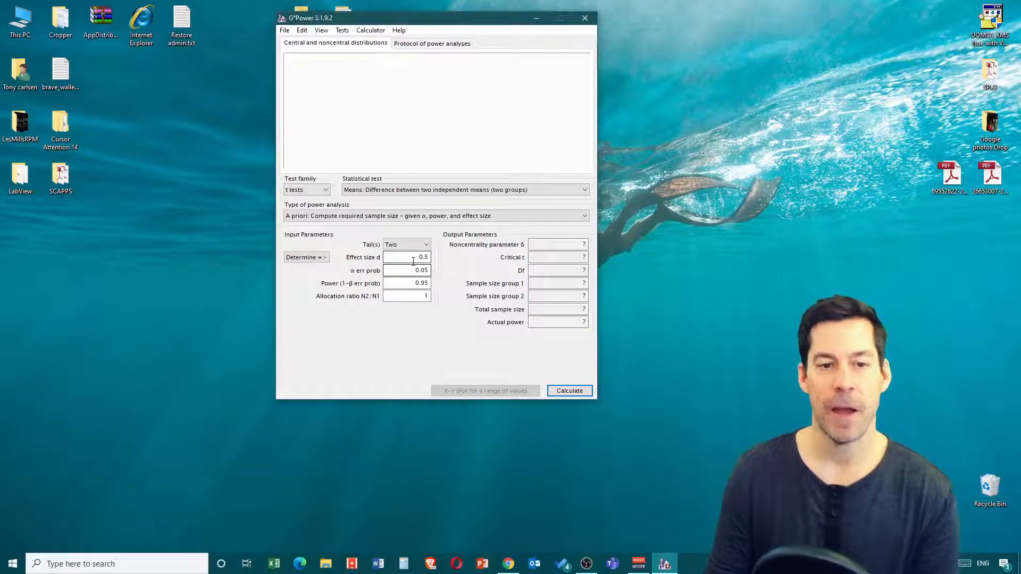
pyautogui.doubleClick(423, 257)
pyautogui.write('1')
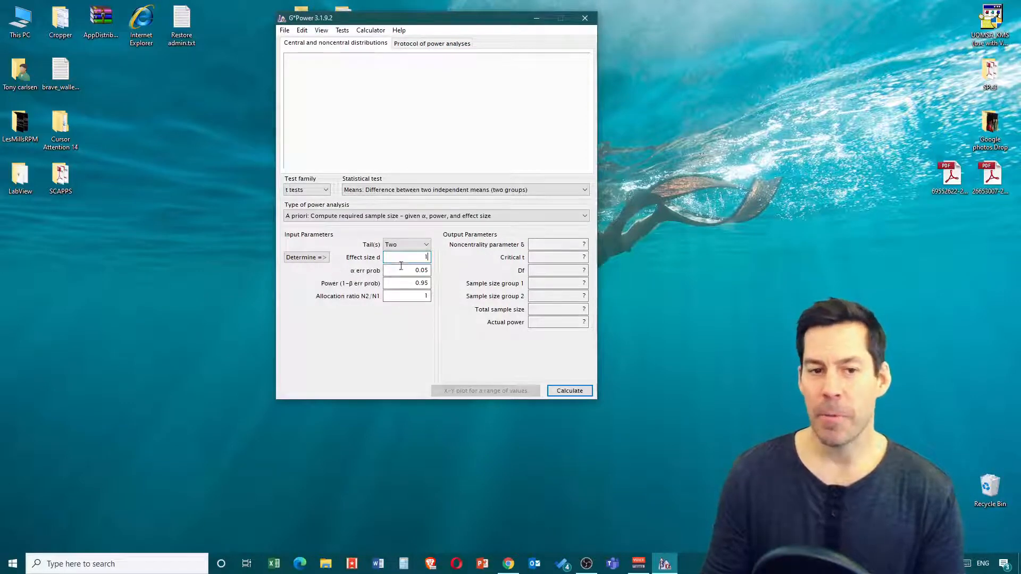
# Review the α error probability and set the power (1-β err prob) to .8
pyautogui.click(419, 271)
pyautogui.moveTo(413, 269); pyautogui.dragTo(429, 270)
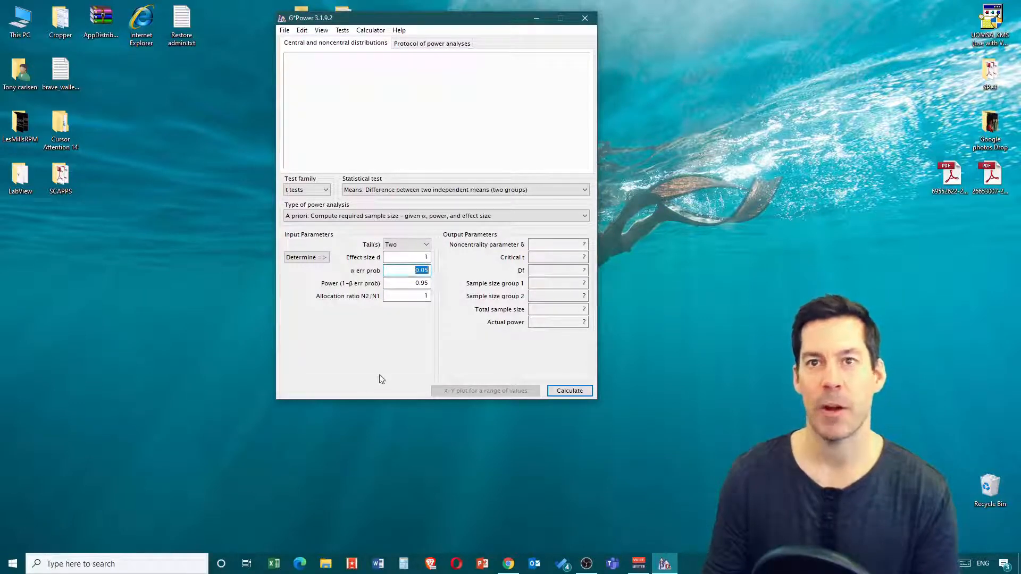
pyautogui.click(409, 270)
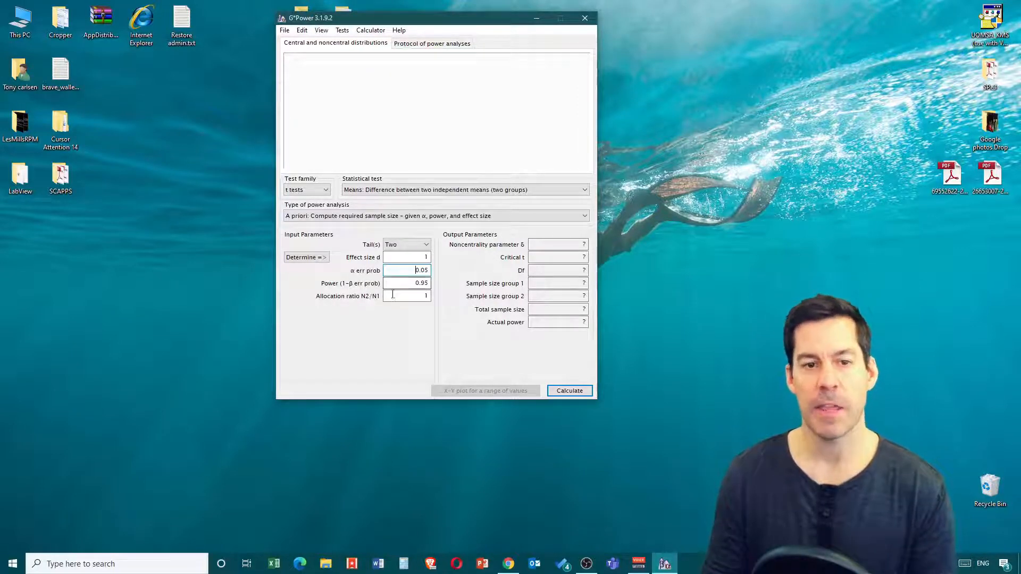
pyautogui.moveTo(412, 283); pyautogui.dragTo(432, 286)
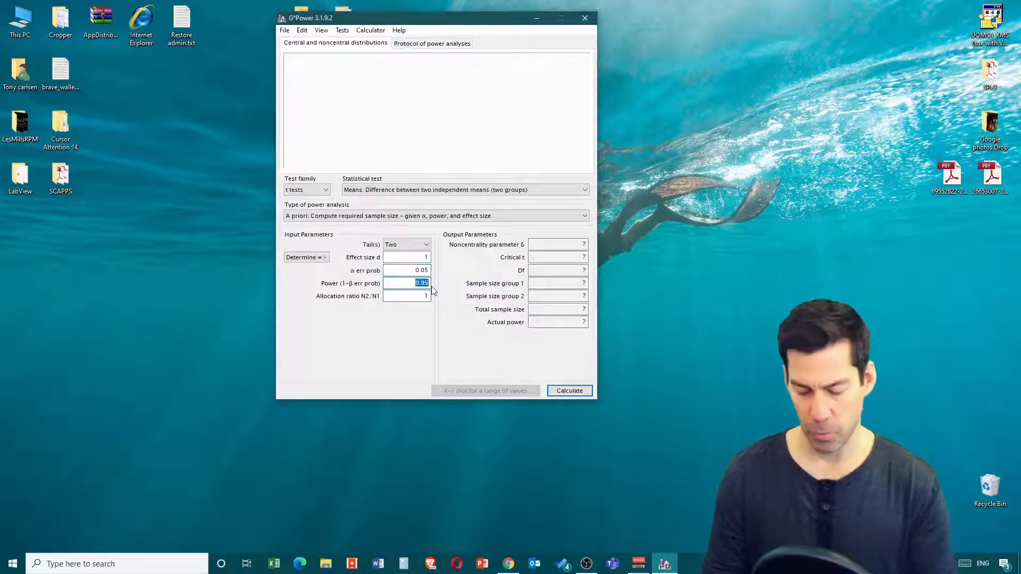
pyautogui.write('.9')
pyautogui.press('BackSpace')
pyautogui.write('8')
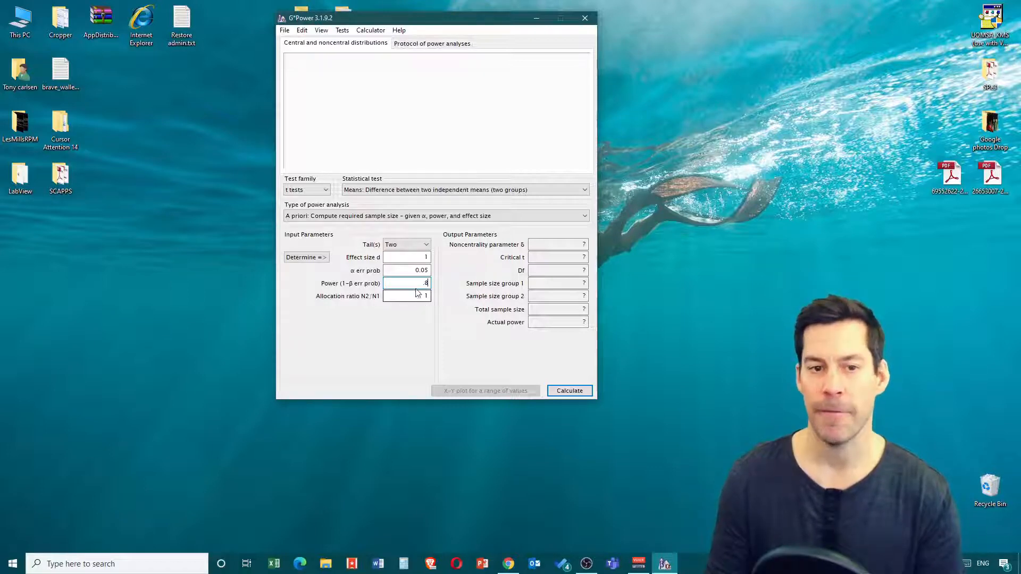
# Try a power of .95 and set it back to .8
pyautogui.doubleClick(426, 283)
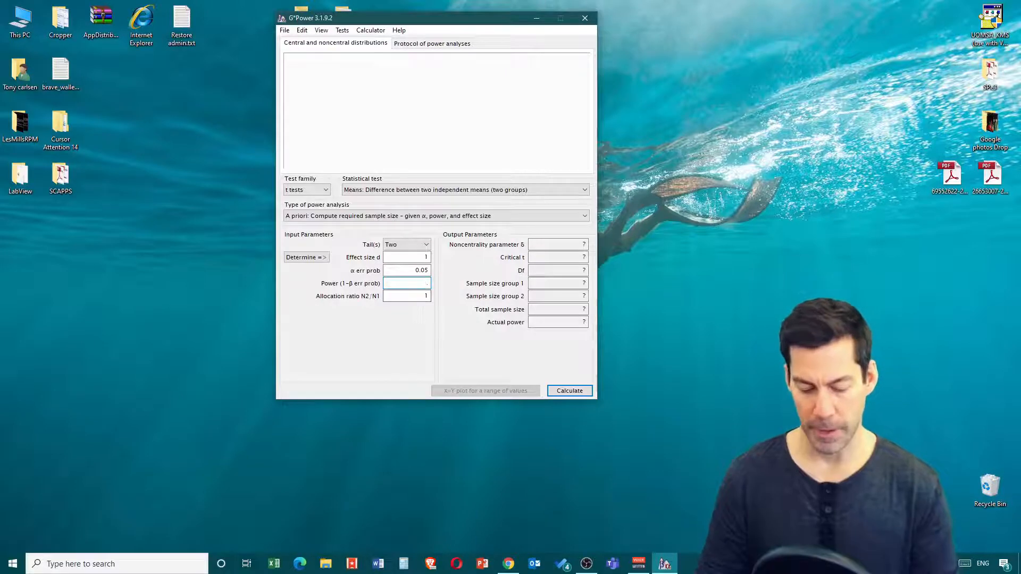
pyautogui.write('95')
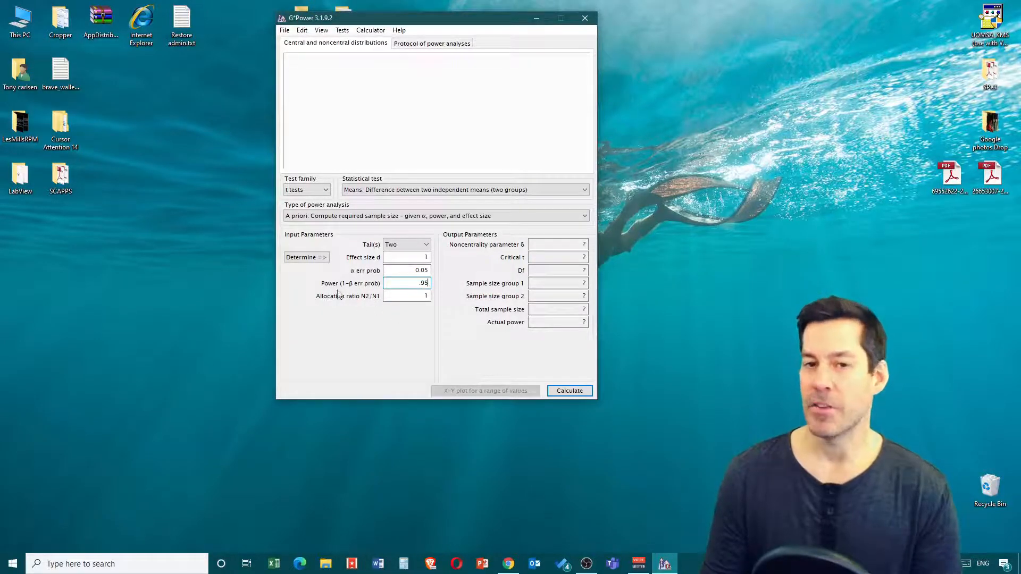
pyautogui.click(413, 293)
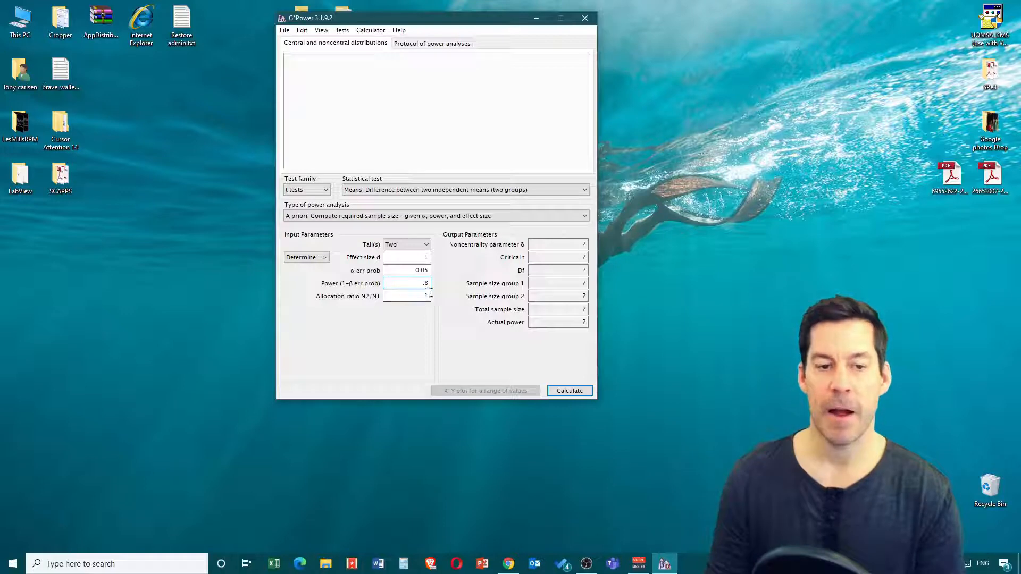
# Open the effect size calculator and enter group means of 10 and 5, with both group standard deviations at 5
pyautogui.click(310, 258)
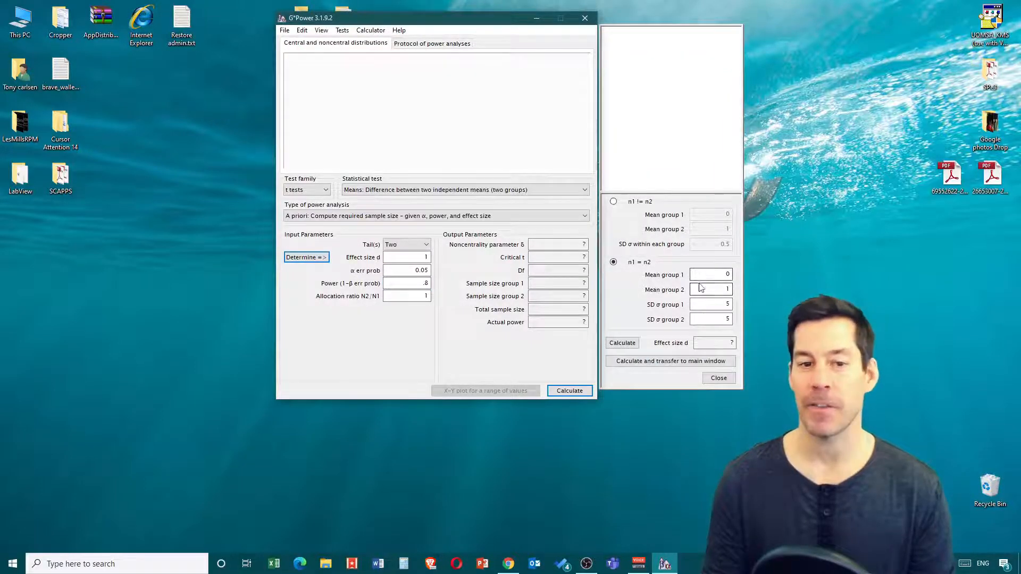
pyautogui.click(720, 278)
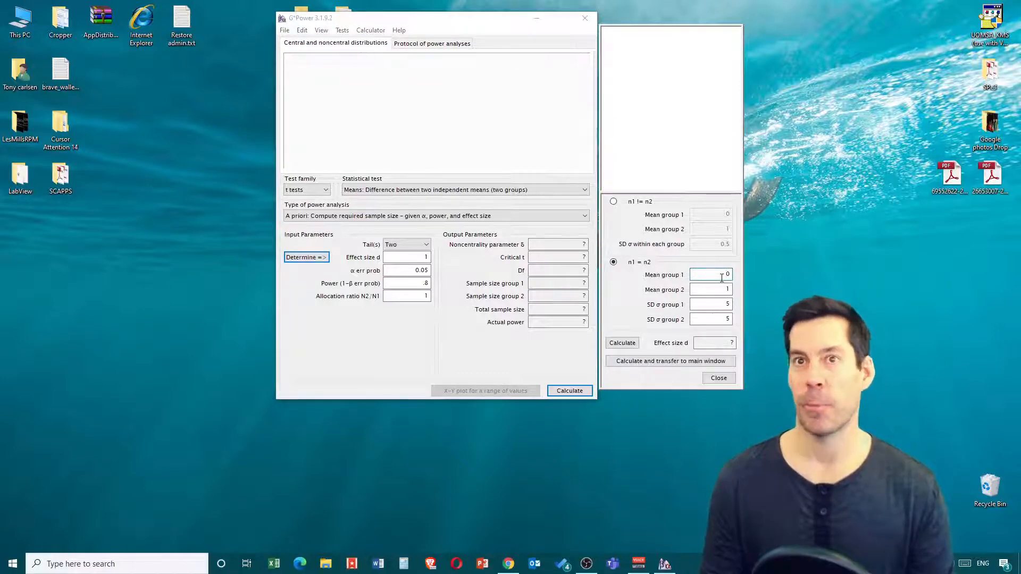
pyautogui.write('1')
pyautogui.doubleClick(712, 289)
pyautogui.write('5')
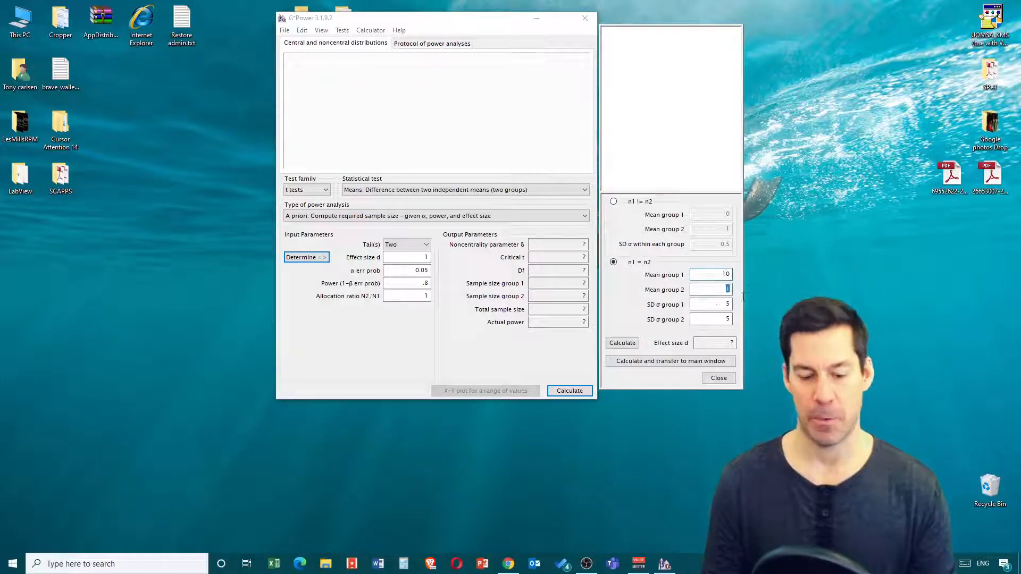
pyautogui.click(709, 303)
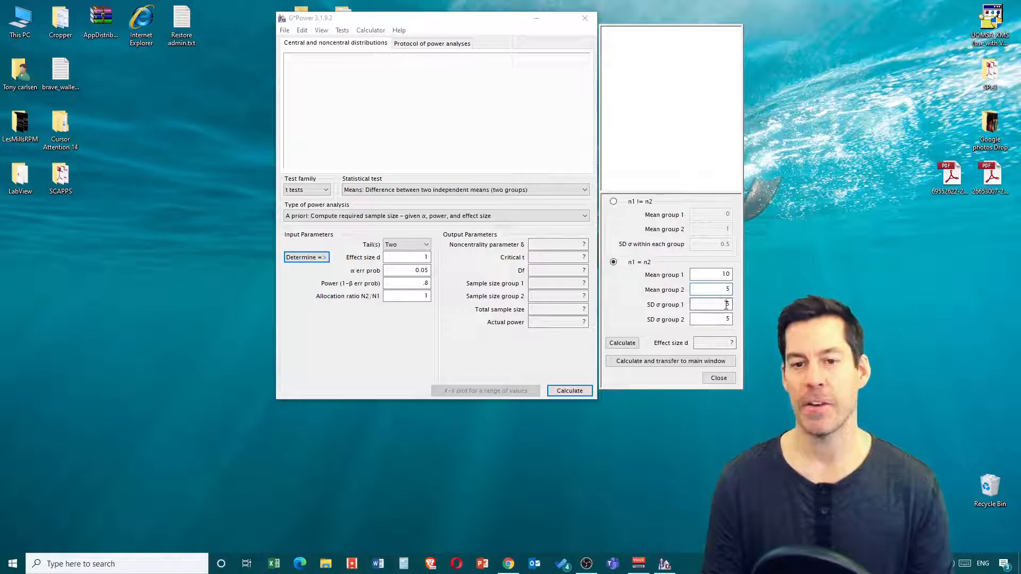
pyautogui.press('Tab')
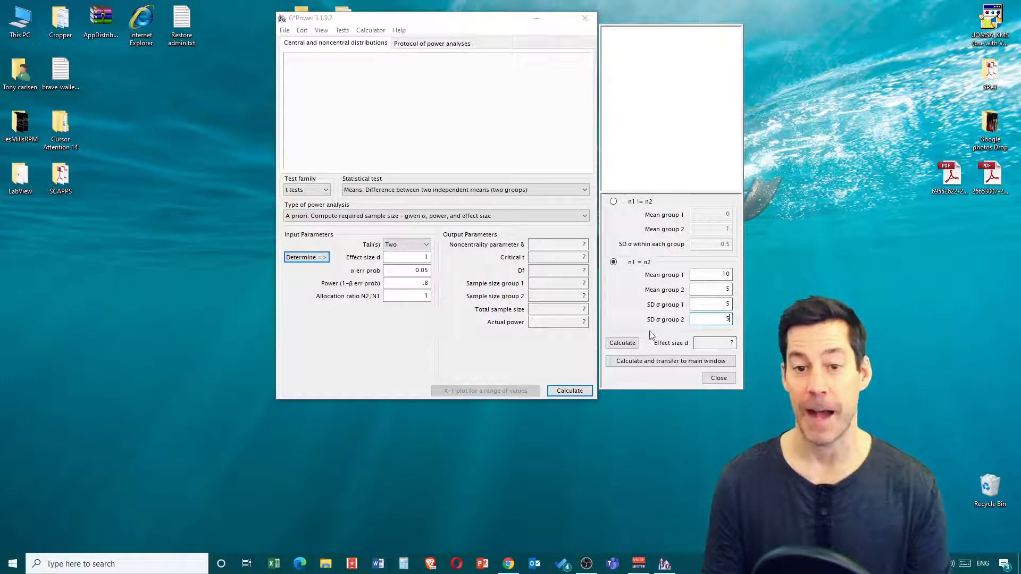
# Calculate the effect size from the group values, transfer it to the main window and close the calculator
pyautogui.click(630, 343)
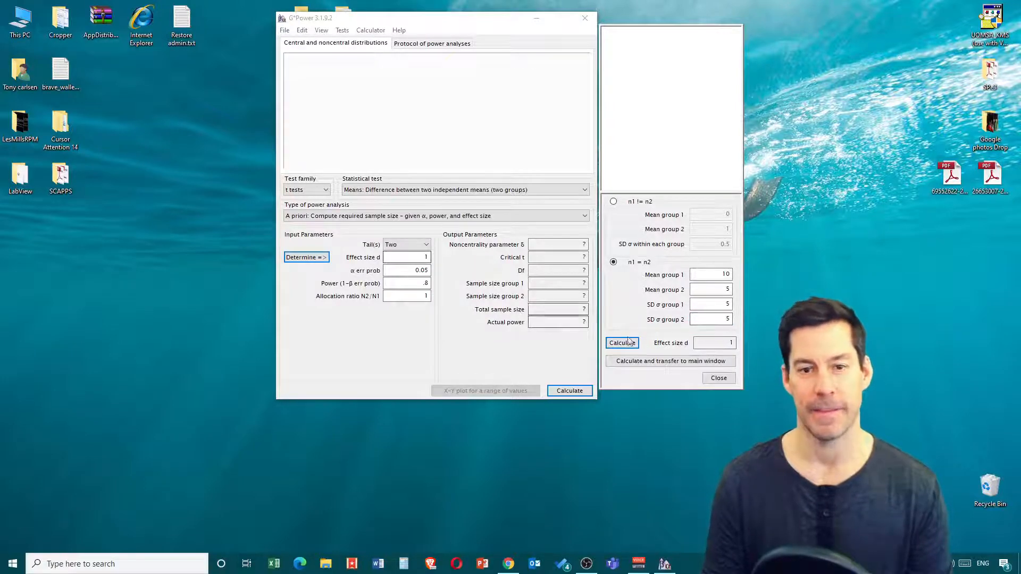
pyautogui.click(677, 361)
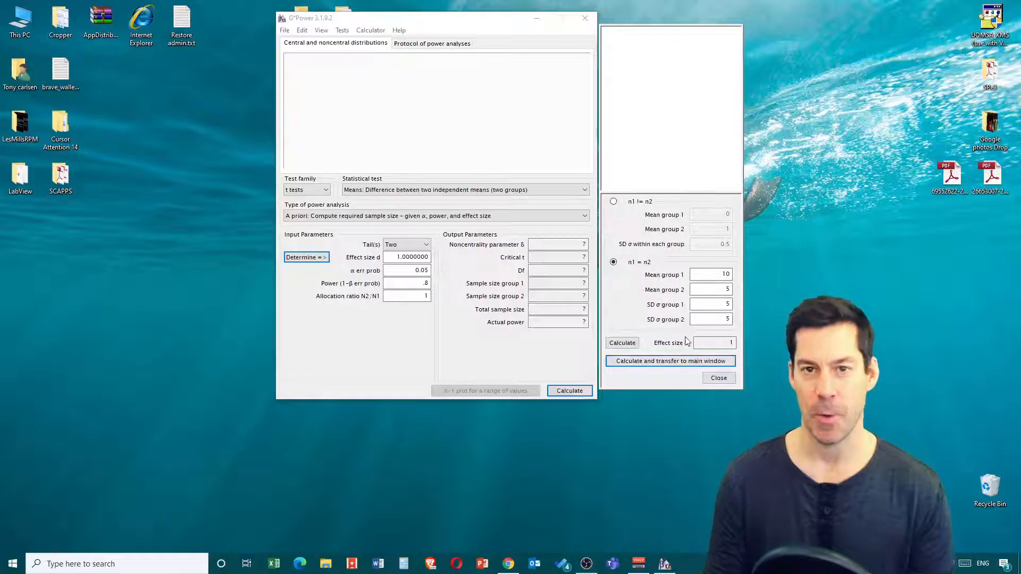
pyautogui.click(716, 381)
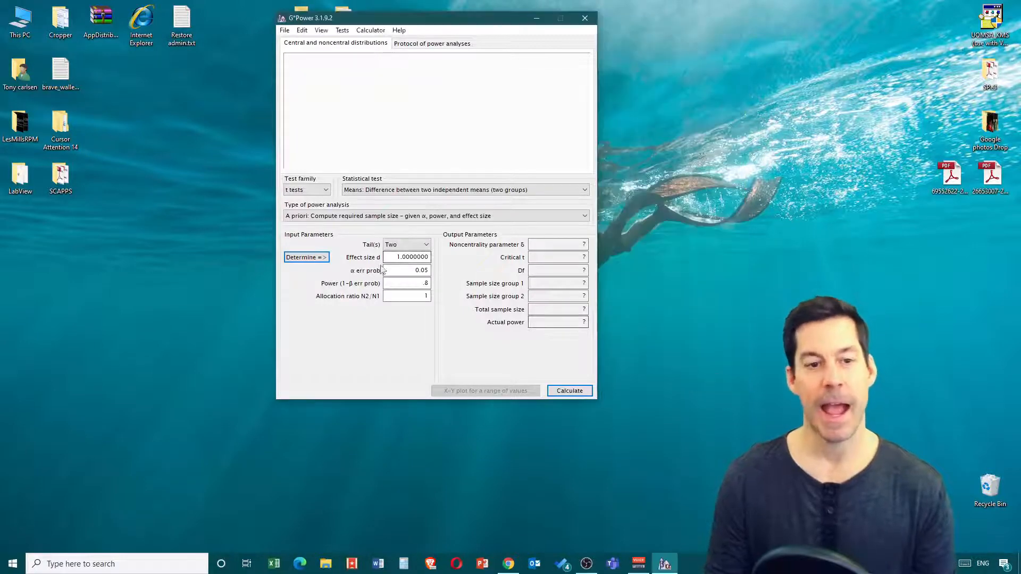
# Calculate the required sample size and examine the critical t, degrees of freedom and sample size of each group
pyautogui.click(581, 389)
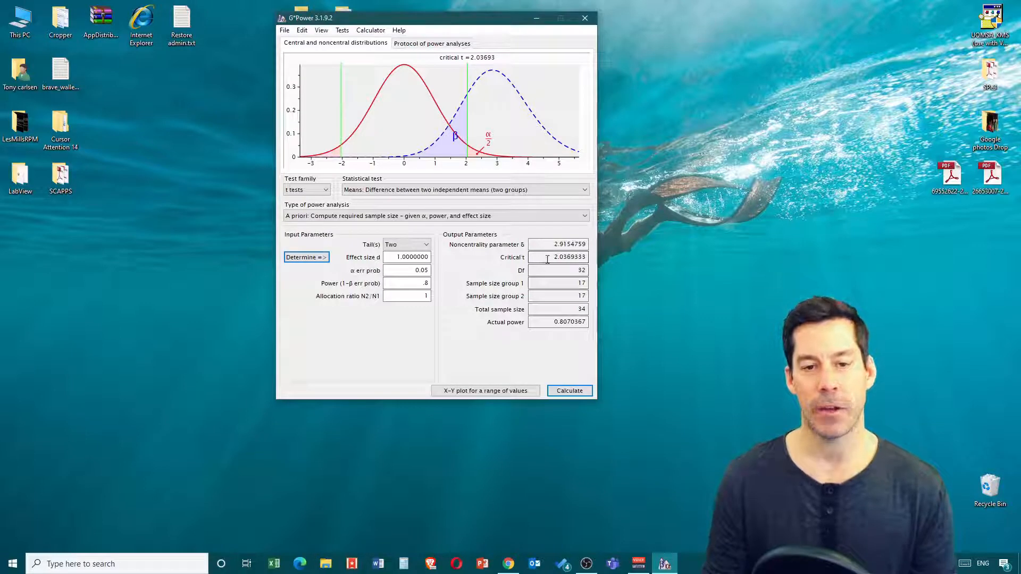
pyautogui.moveTo(547, 260); pyautogui.dragTo(585, 262)
pyautogui.click(580, 270)
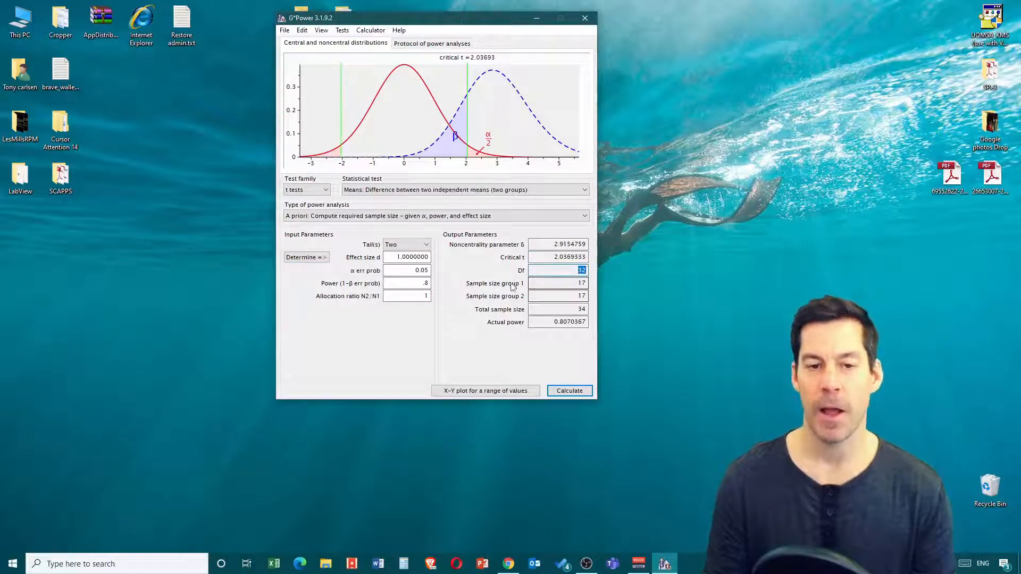
pyautogui.click(533, 287)
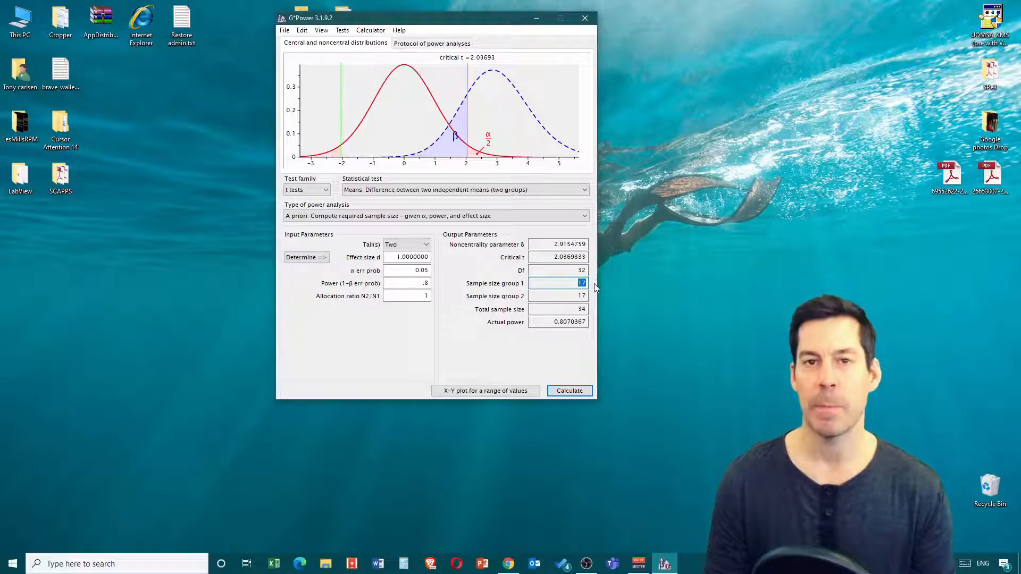
pyautogui.click(578, 296)
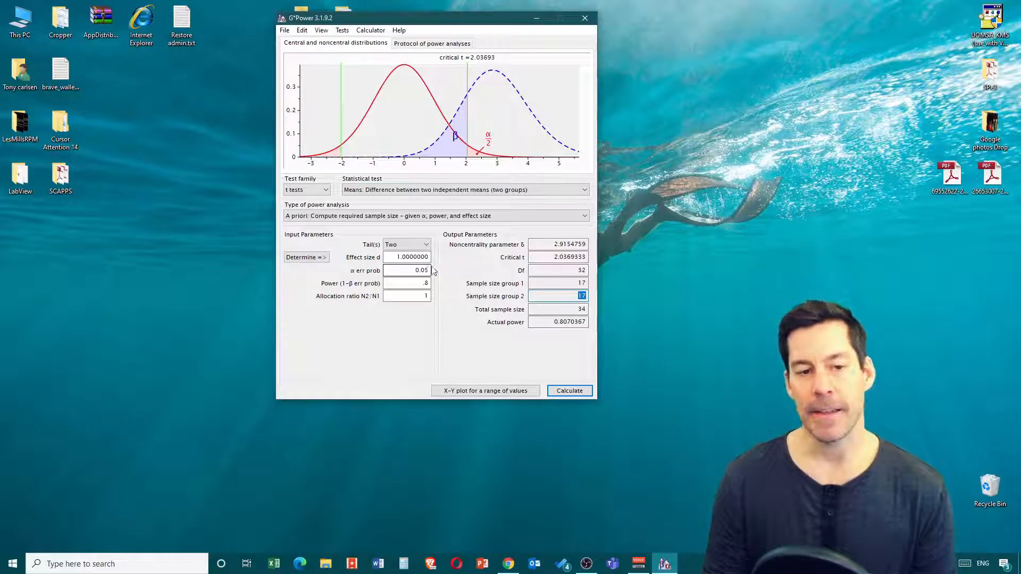
pyautogui.doubleClick(403, 258)
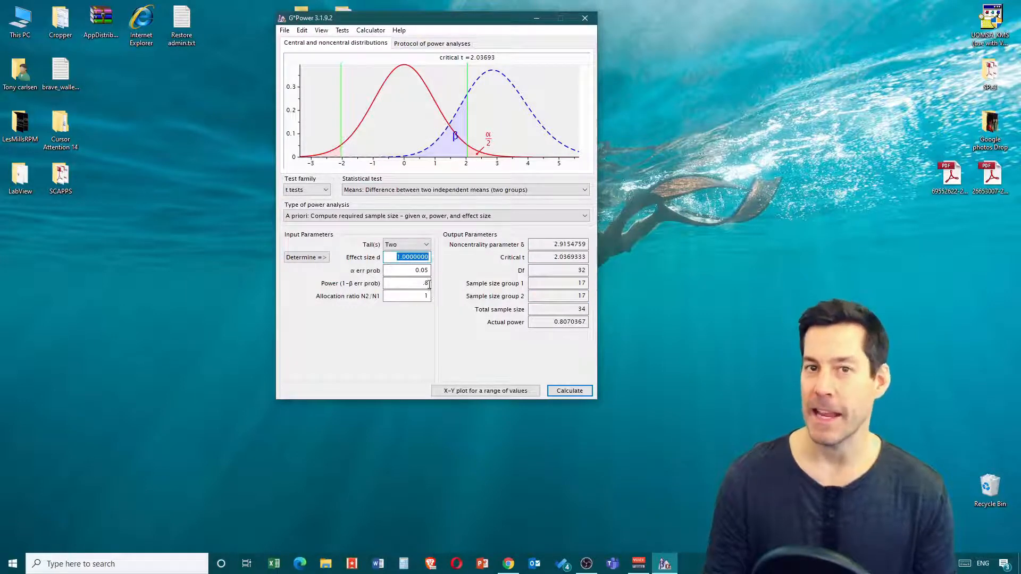
# Calculate the required sample size for an effect size d of 0.5, and again with the power raised to .95
pyautogui.hotkey('shift', 'Tab')
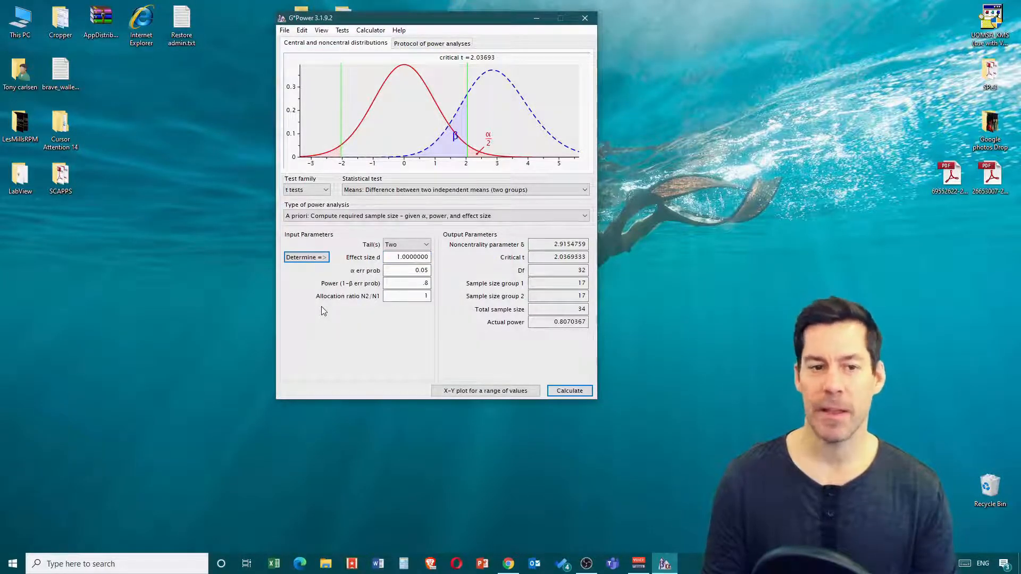
pyautogui.press('Tab')
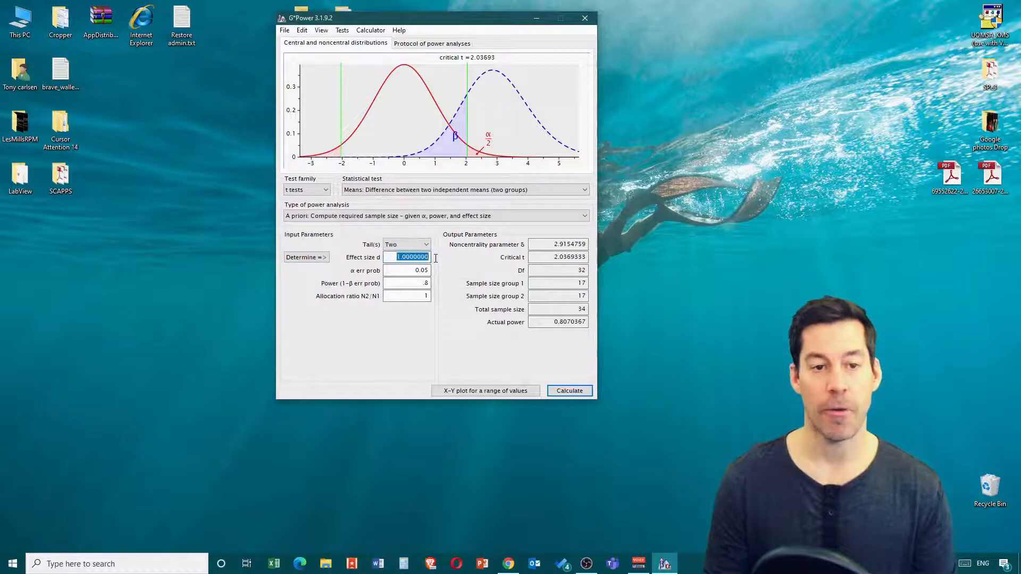
pyautogui.write('0')
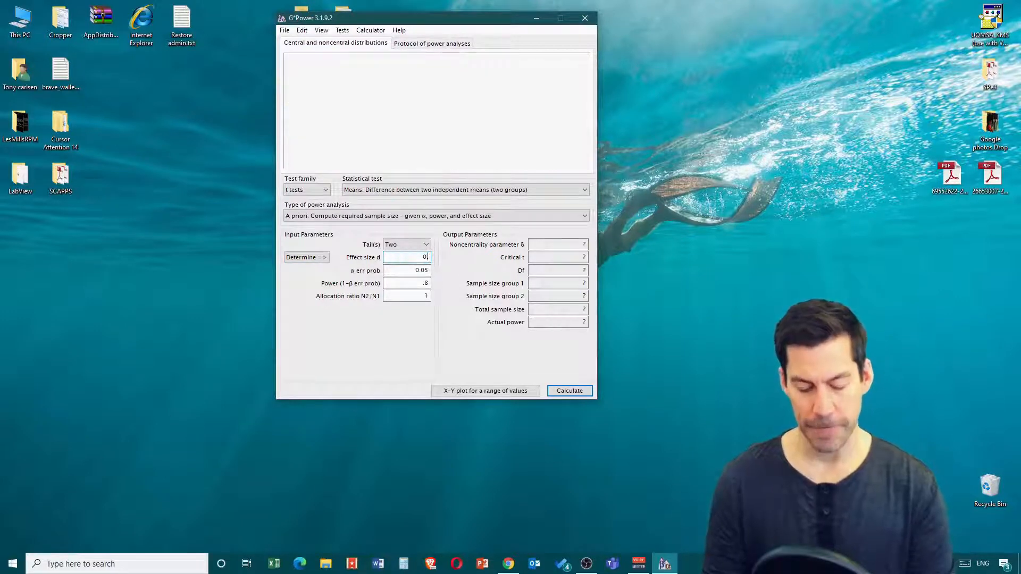
pyautogui.write('.5')
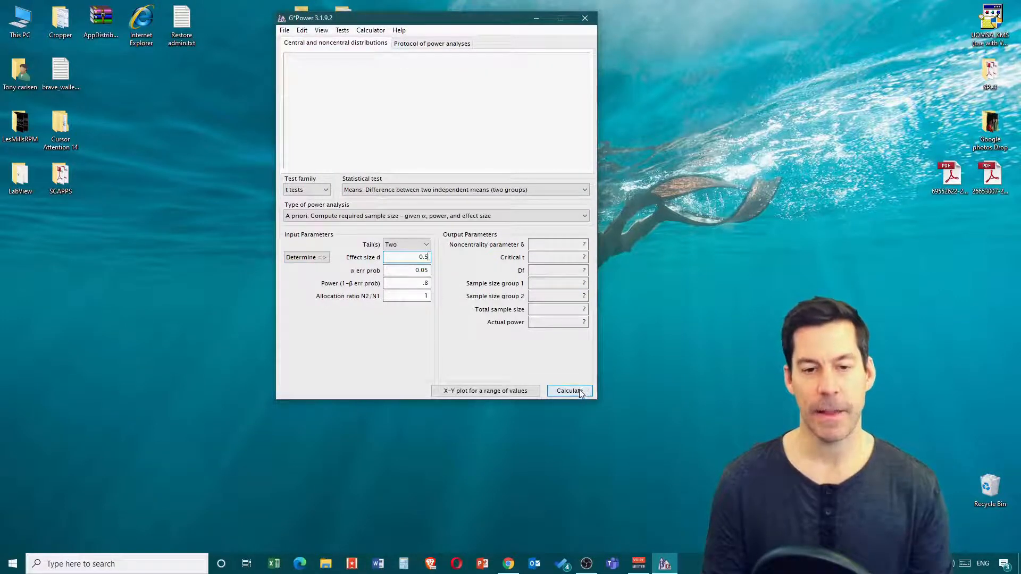
pyautogui.click(582, 393)
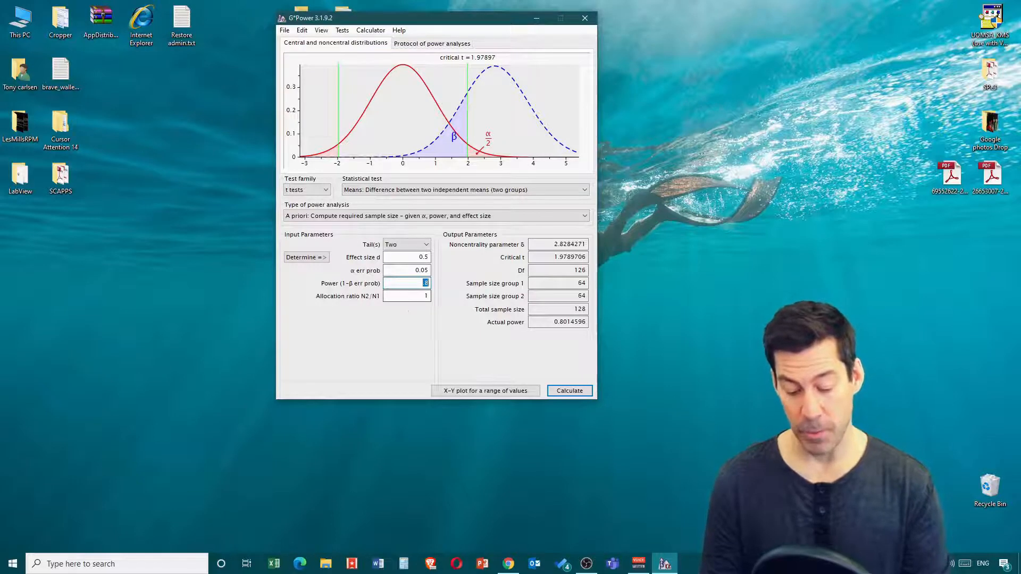
pyautogui.write('95')
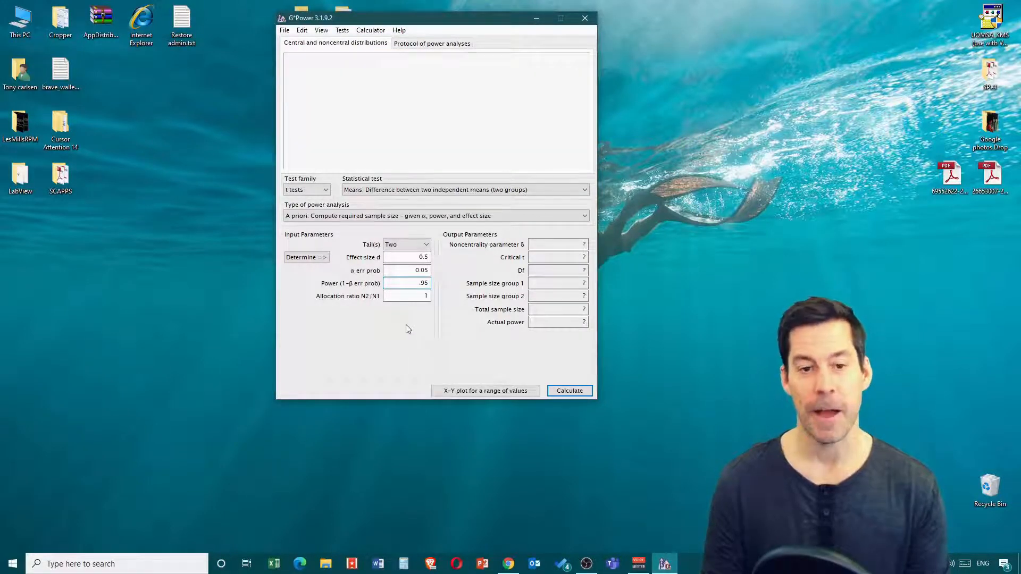
pyautogui.click(567, 391)
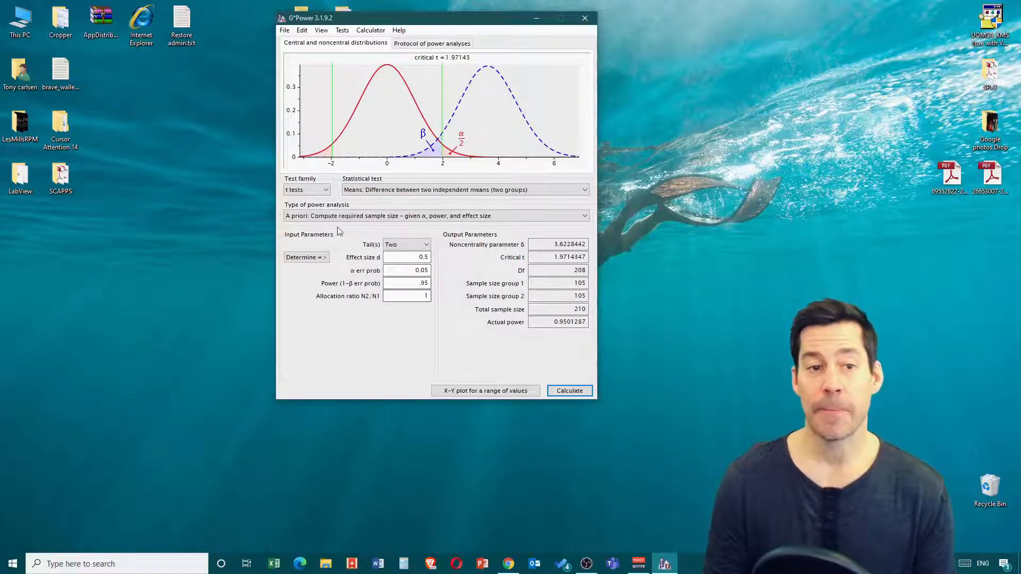
# Switch the test family to F tests and choose ANOVA: Repeated measures, within-between interaction as the statistical test
pyautogui.click(323, 192)
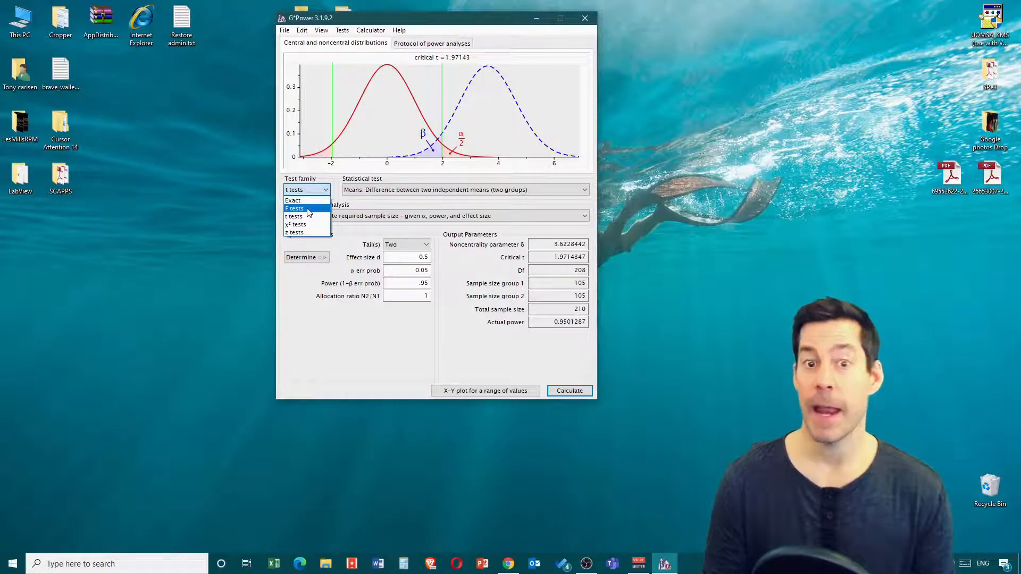
pyautogui.click(309, 211)
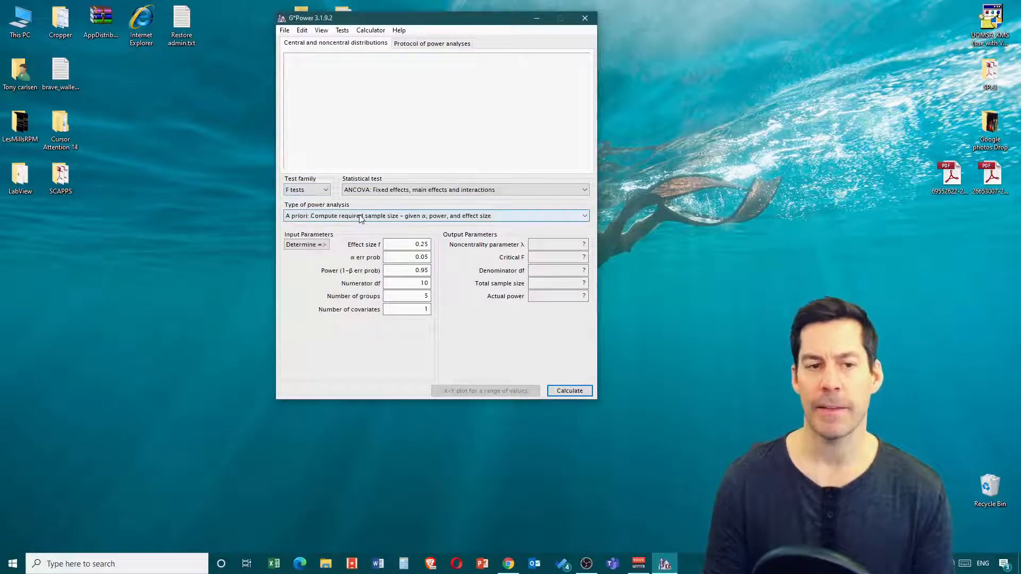
pyautogui.click(379, 190)
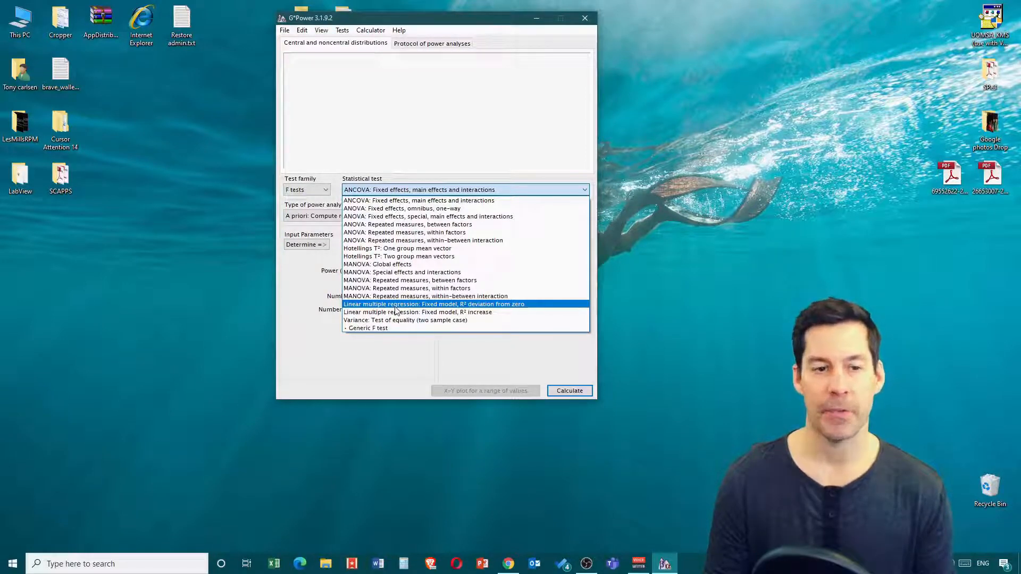
pyautogui.click(406, 242)
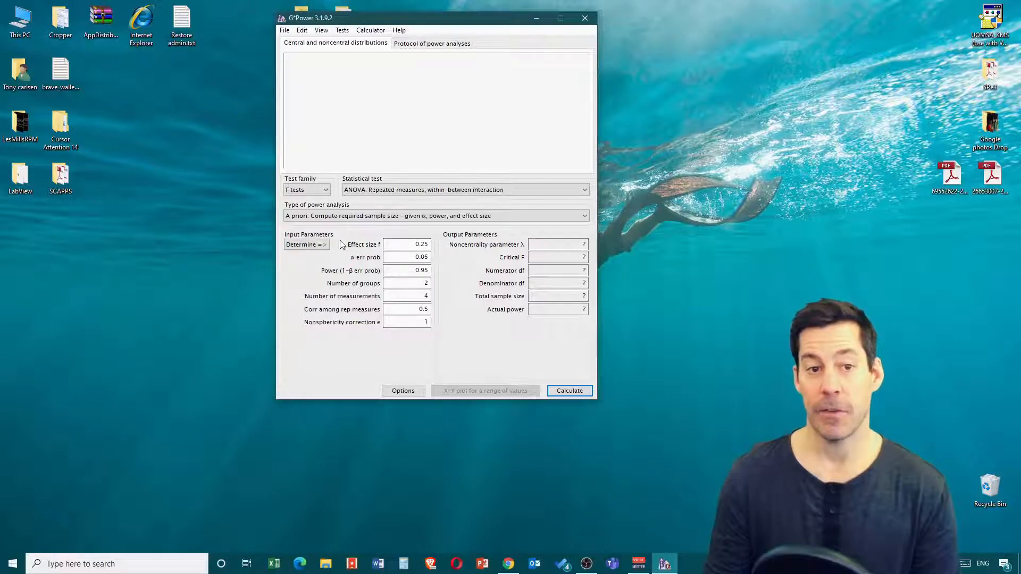
# Determine effect size f directly from a partial η² of .4, transfer it to the main window and close the calculator
pyautogui.click(314, 248)
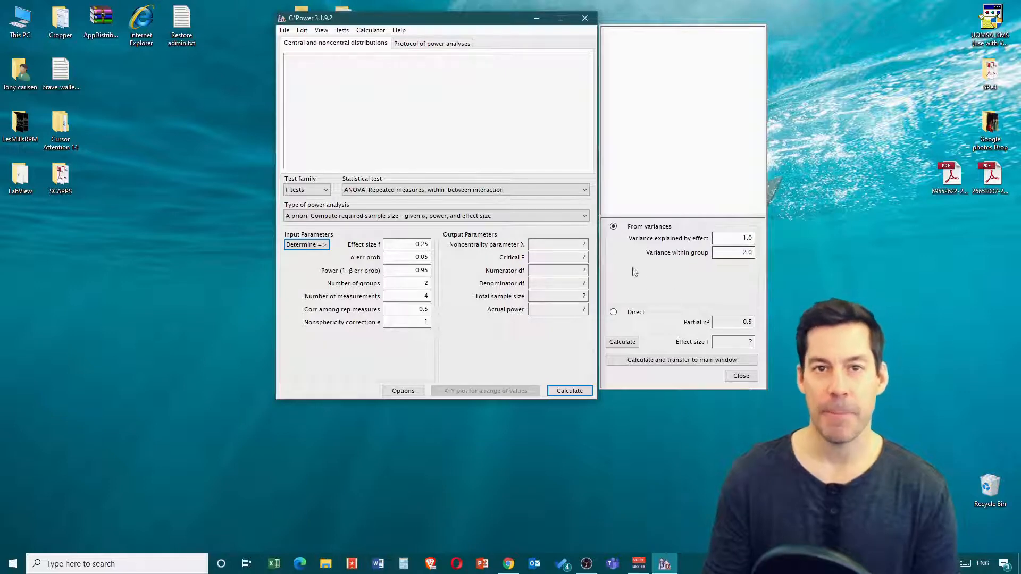
pyautogui.click(614, 312)
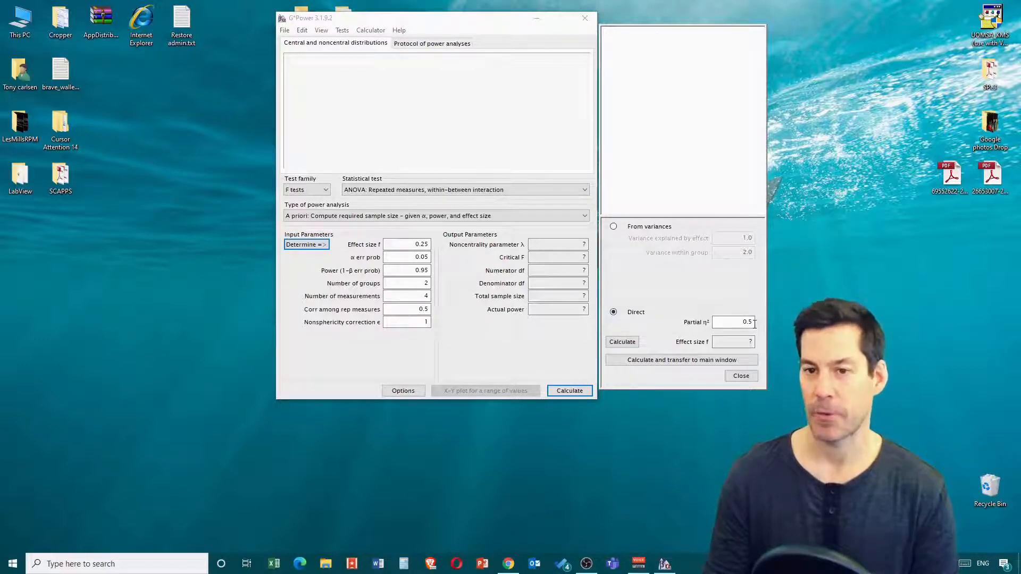
pyautogui.doubleClick(742, 323)
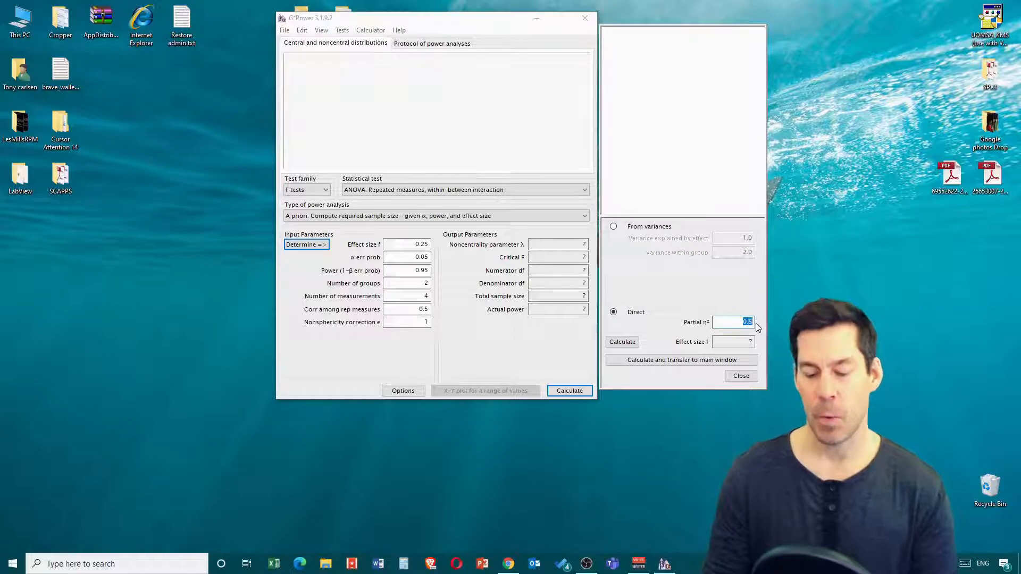
pyautogui.write('.4')
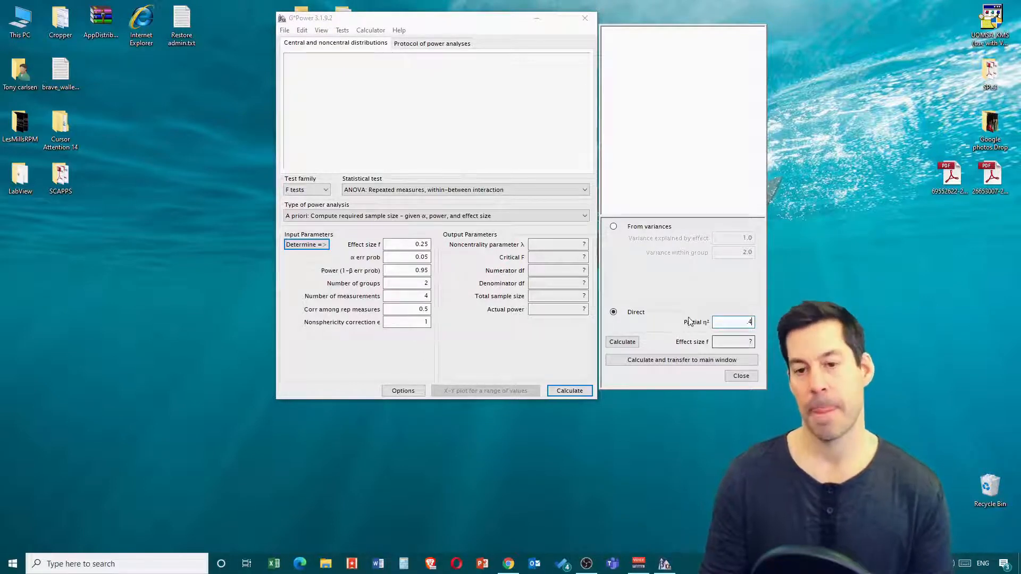
pyautogui.click(686, 360)
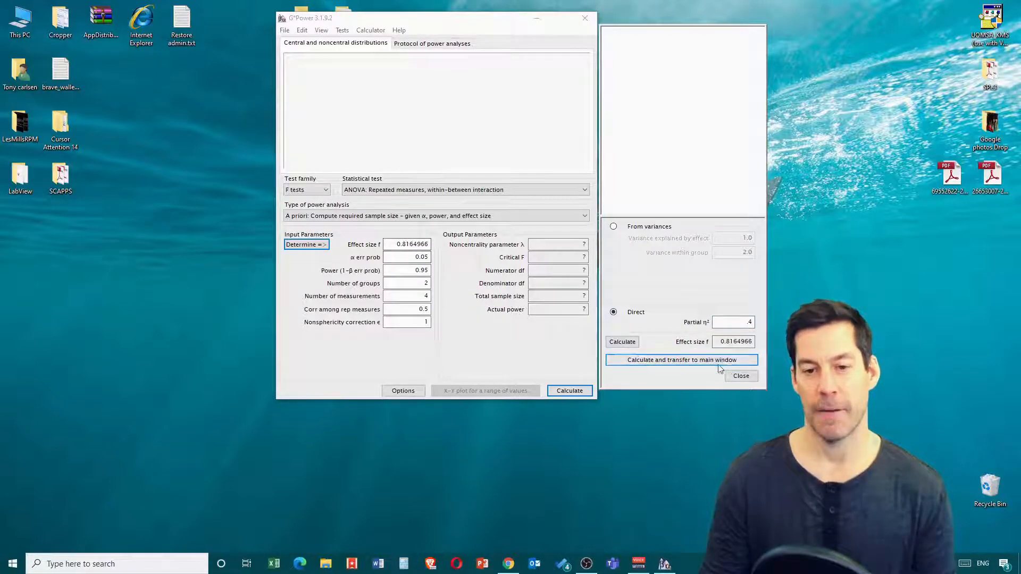
pyautogui.click(740, 375)
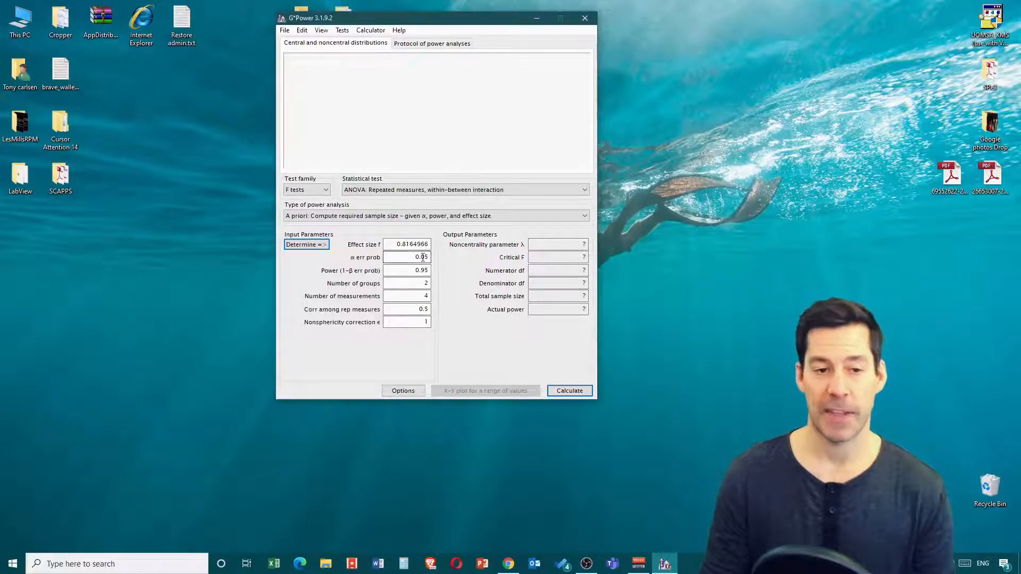
# Set the power to 0.8 with 2 groups and 2 measurements, and calculate the required sample size
pyautogui.moveTo(418, 270); pyautogui.dragTo(434, 272)
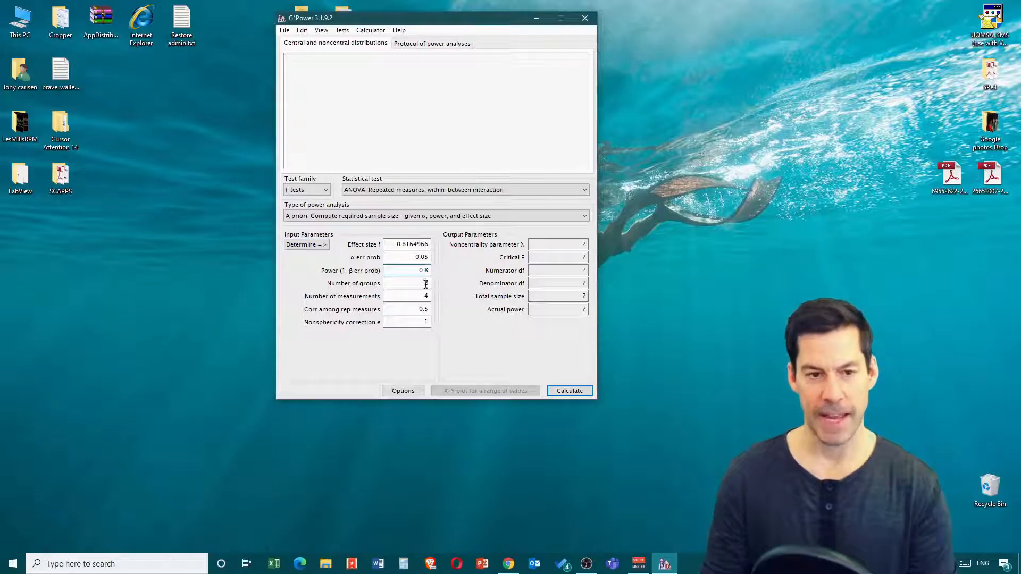
pyautogui.click(425, 286)
pyautogui.moveTo(425, 285); pyautogui.dragTo(437, 283)
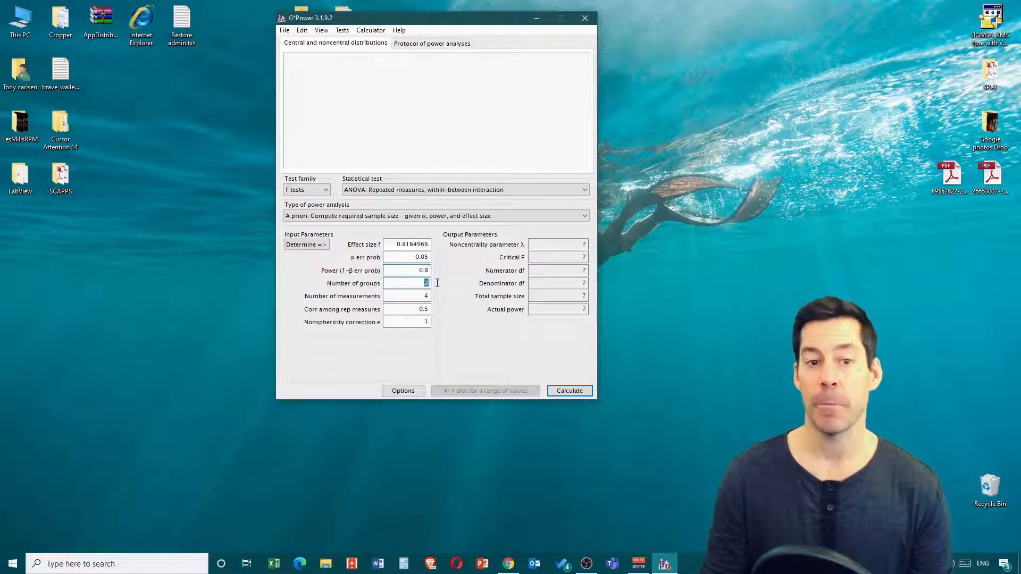
pyautogui.write('2')
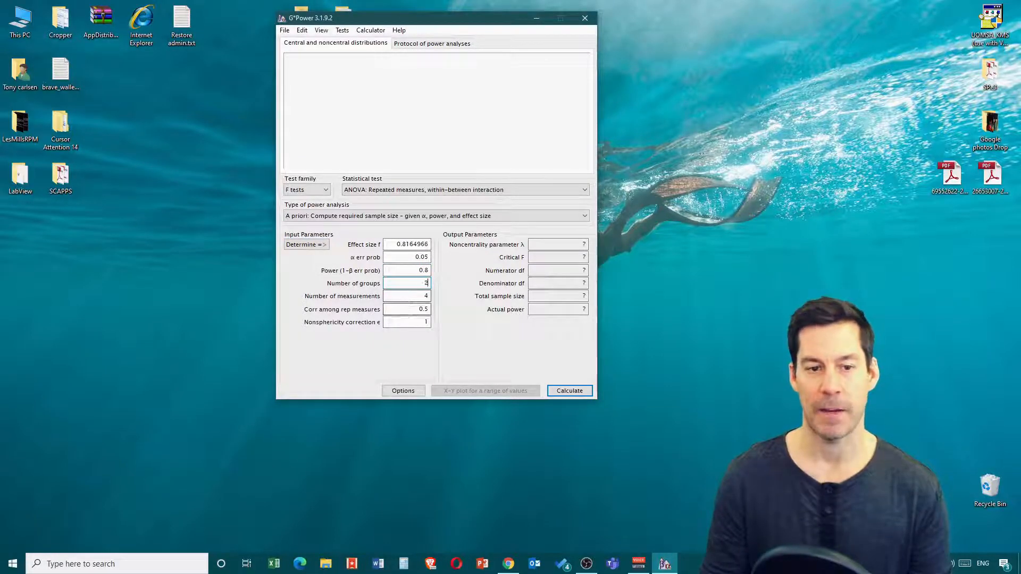
pyautogui.moveTo(425, 297); pyautogui.dragTo(440, 294)
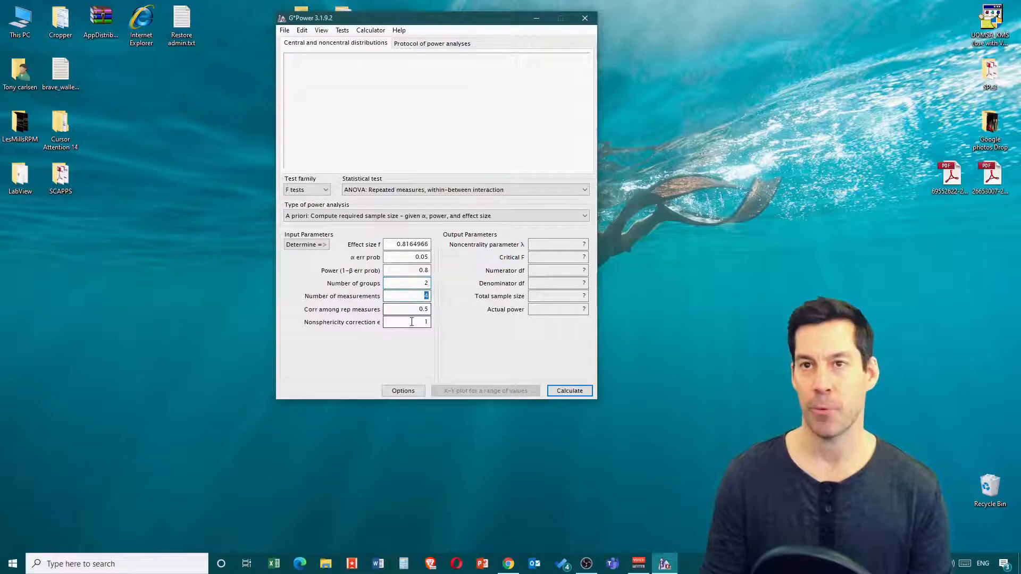
pyautogui.write('2')
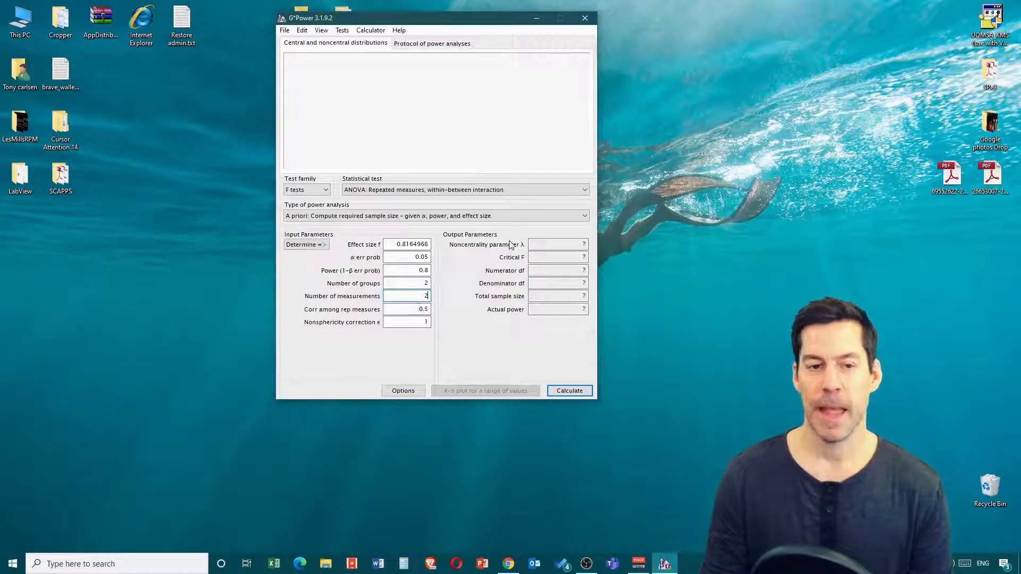
pyautogui.click(568, 391)
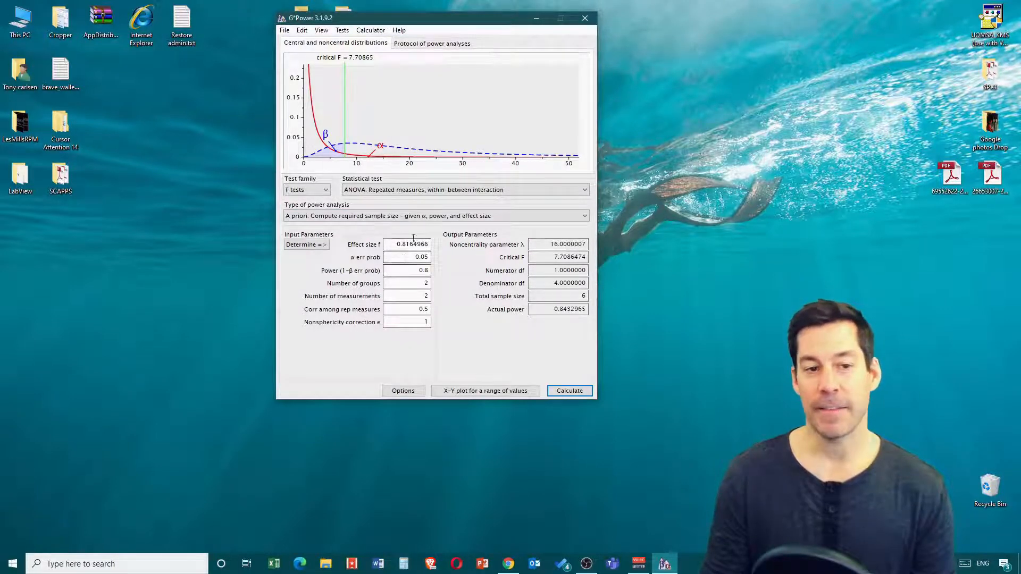
# Check the partial η² entry in the effect size calculator, close it, and recalculate the sample size with a power of .95
pyautogui.click(305, 245)
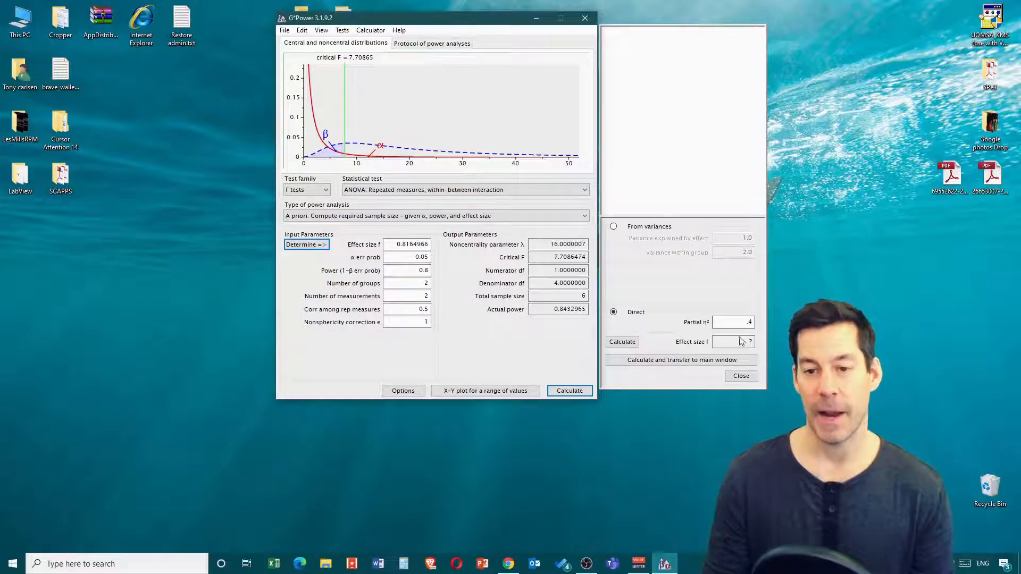
pyautogui.click(740, 376)
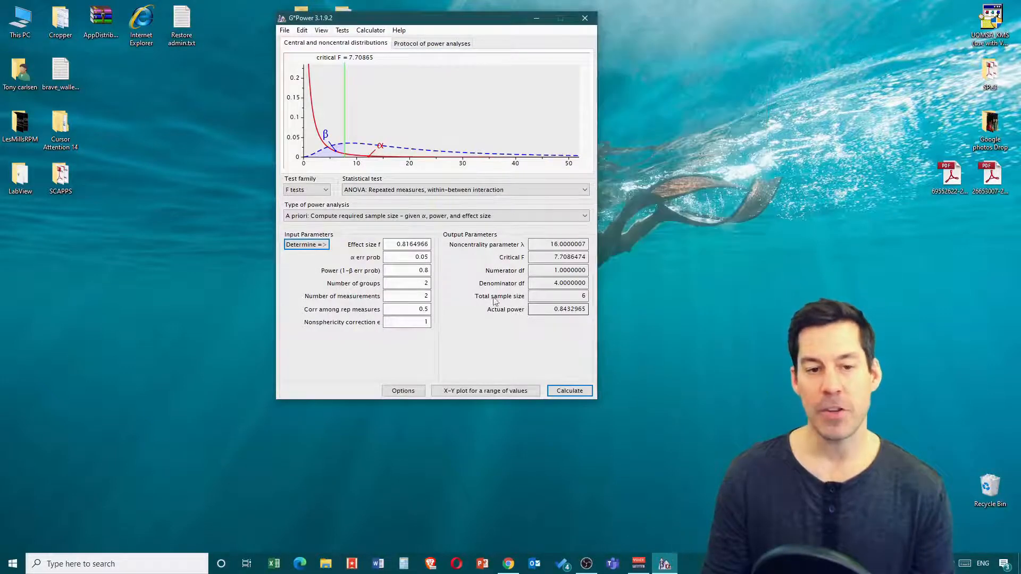
pyautogui.doubleClick(421, 270)
pyautogui.write('.')
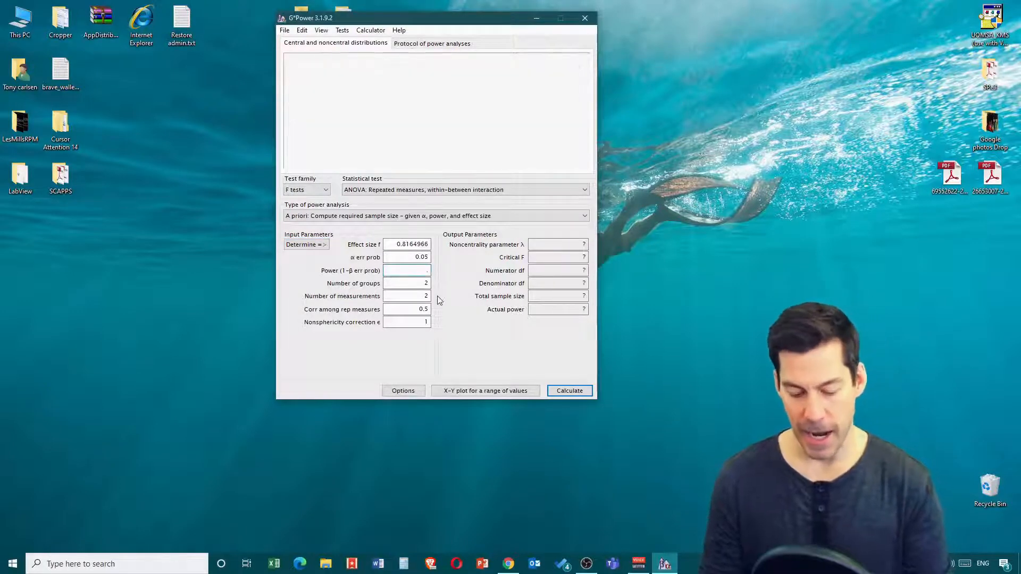
pyautogui.write('95')
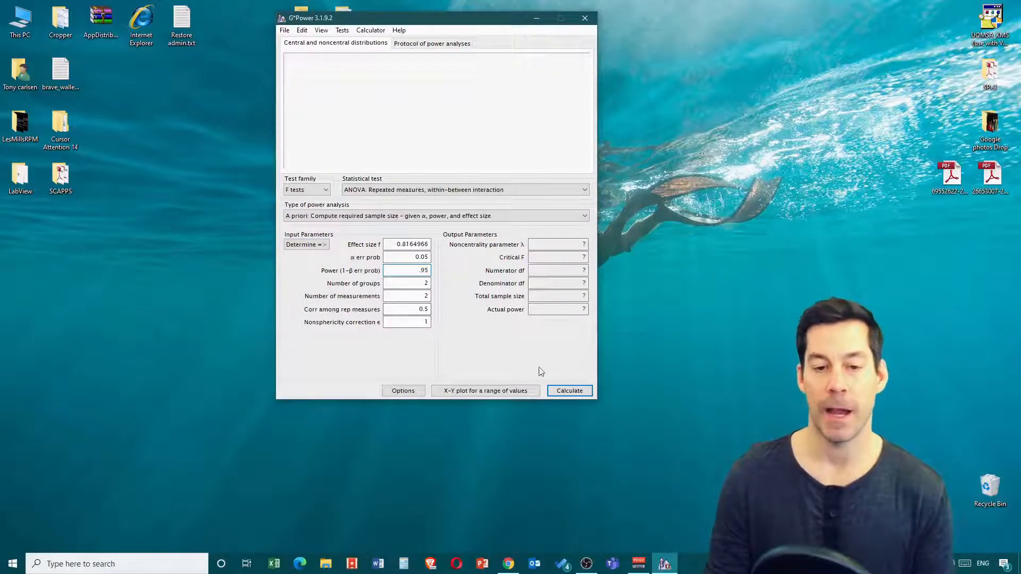
pyautogui.click(562, 390)
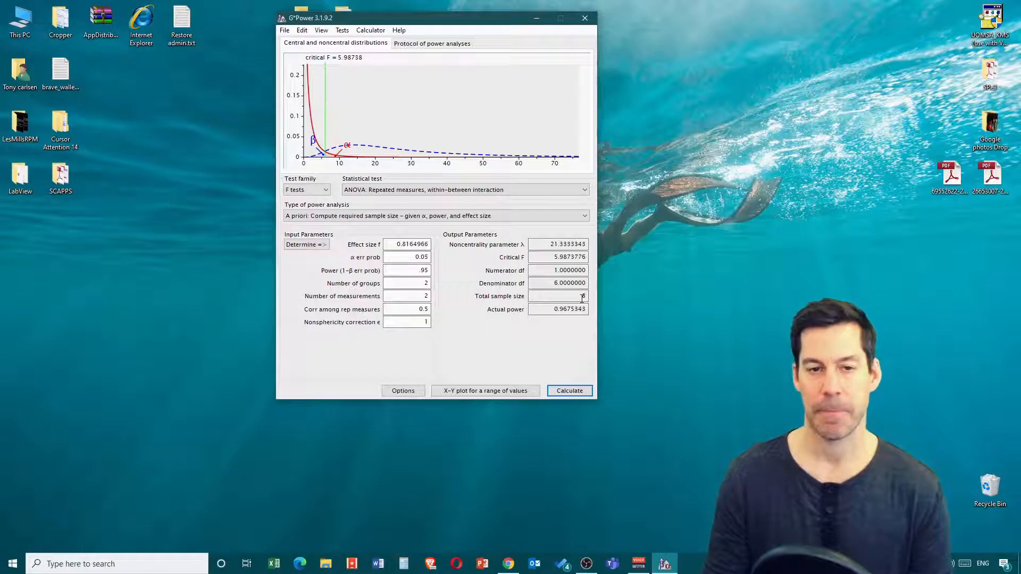
# Change the statistical test to Linear multiple regression: Fixed model, R² increase, within the F tests family
pyautogui.click(327, 190)
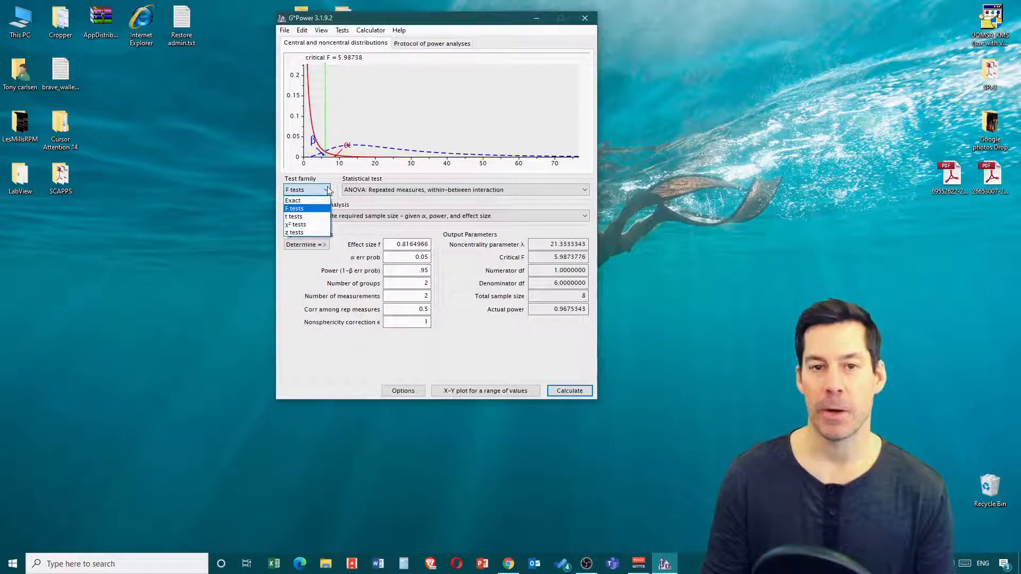
pyautogui.click(327, 189)
pyautogui.click(407, 190)
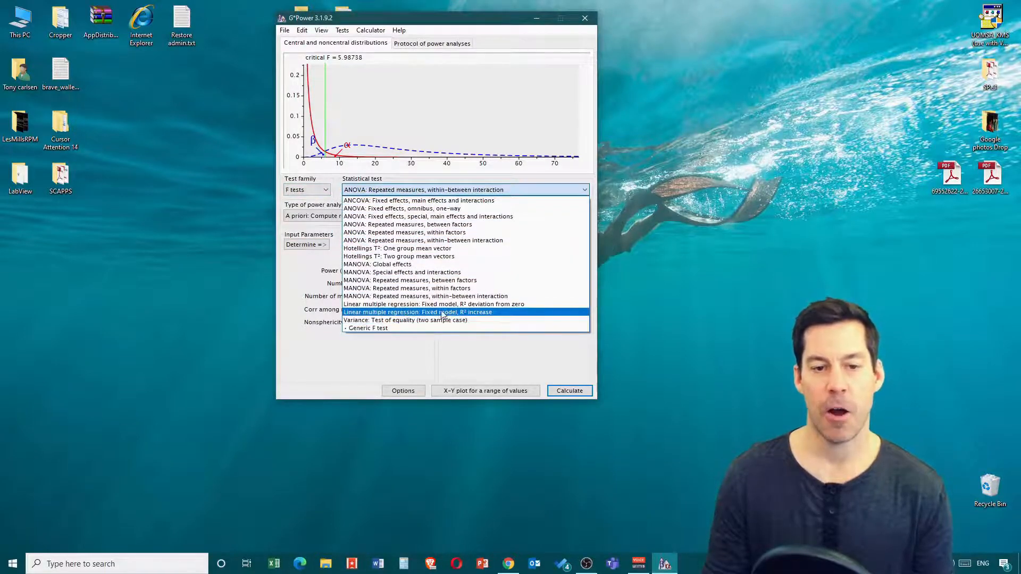
pyautogui.click(405, 312)
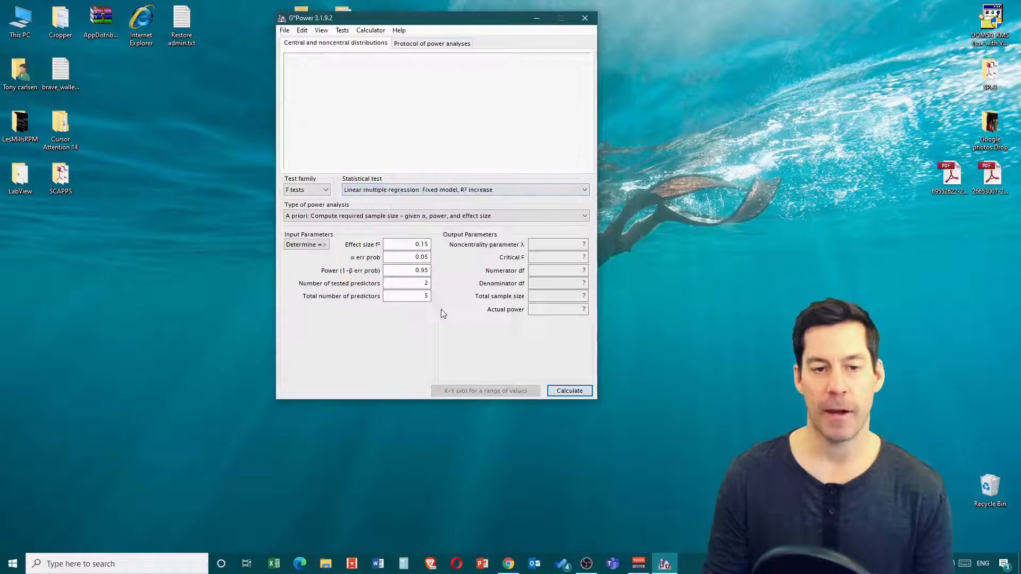
# Calculate effect size f² from the default variances, transfer it to the main window and calculate the regression's required sample size
pyautogui.click(317, 249)
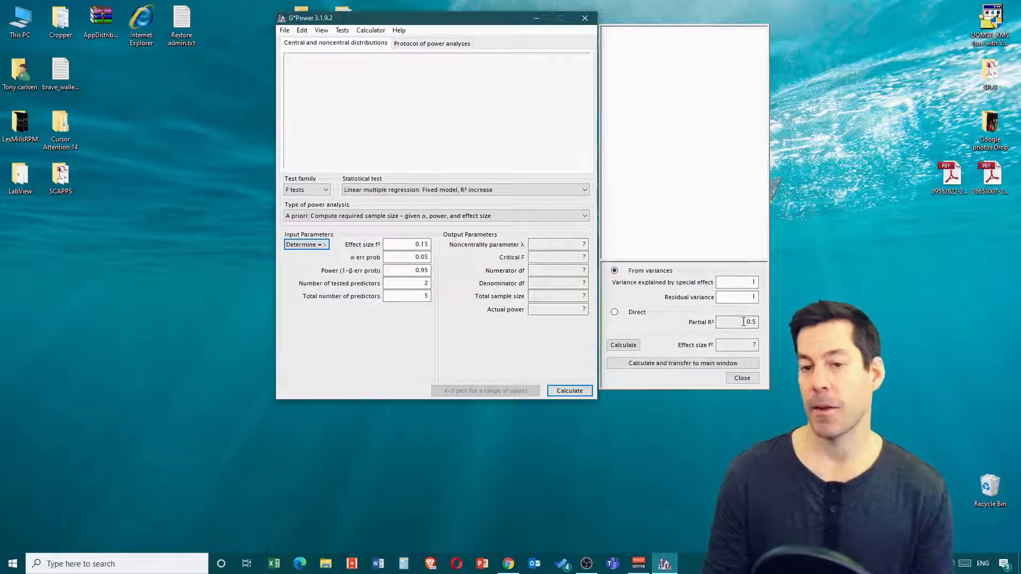
pyautogui.click(623, 345)
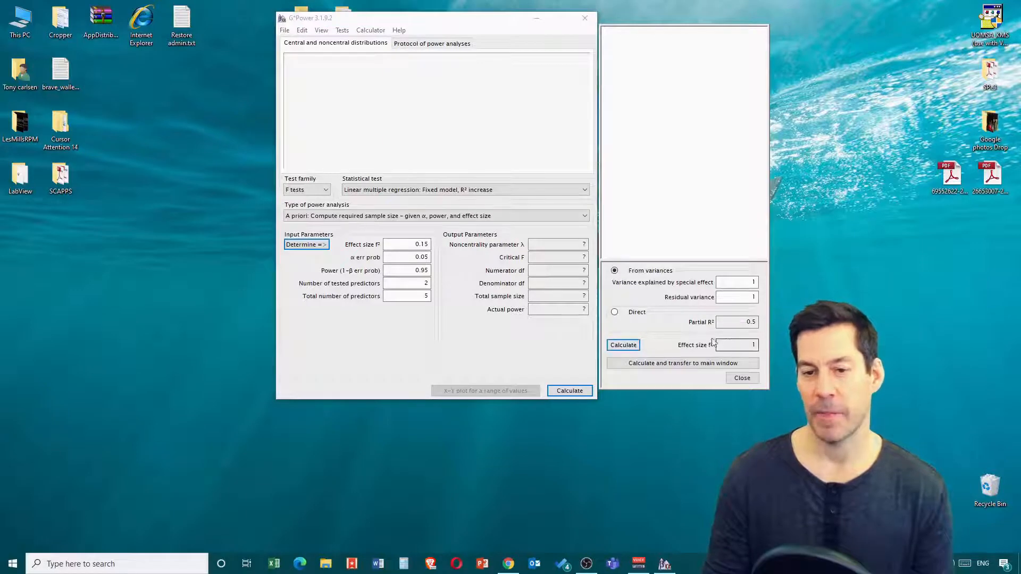
pyautogui.click(669, 366)
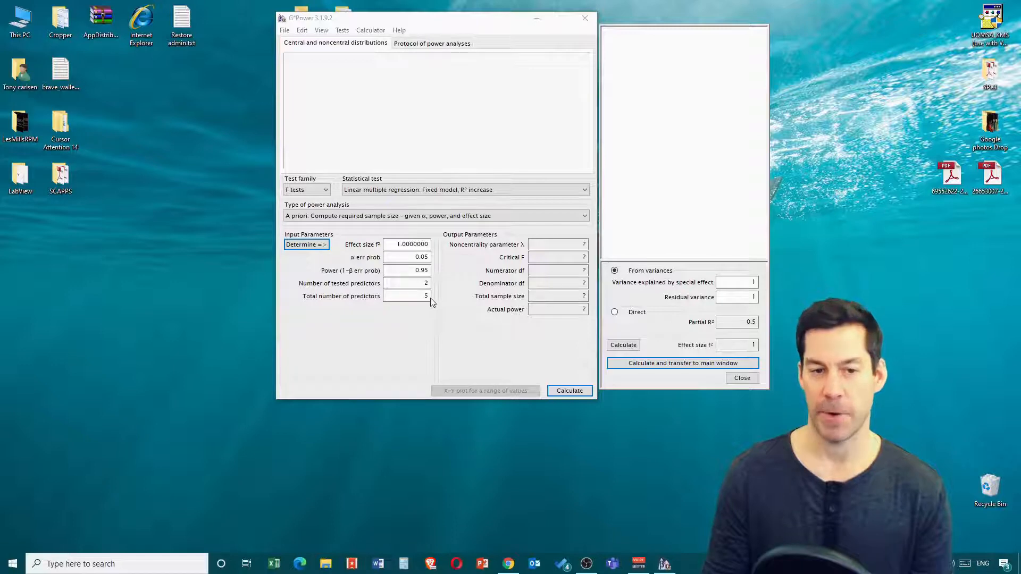
pyautogui.click(571, 388)
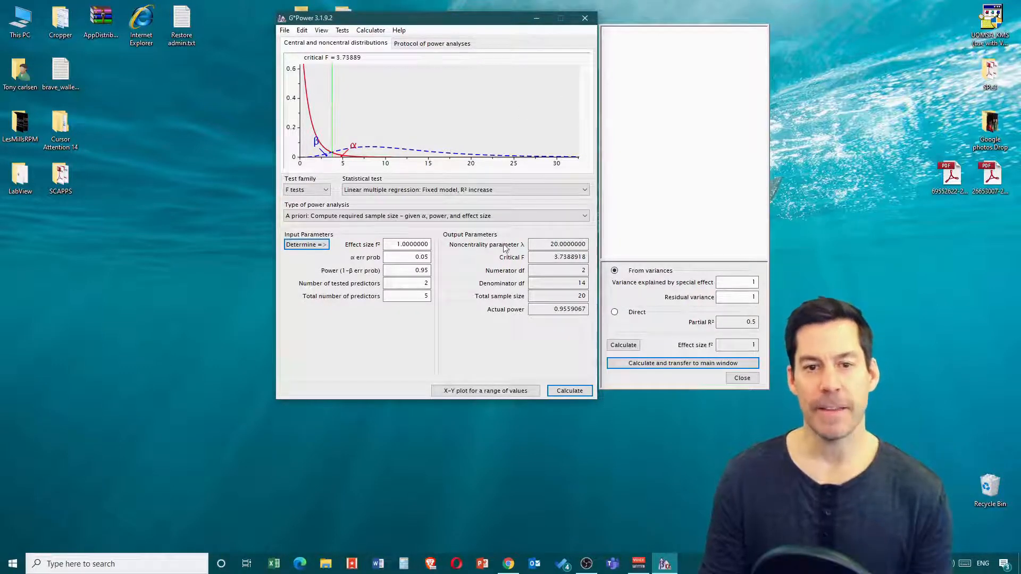
# Switch to a post hoc analysis of achieved power and change the statistical test to ANOVA: Repeated measures, within-between interaction
pyautogui.click(339, 218)
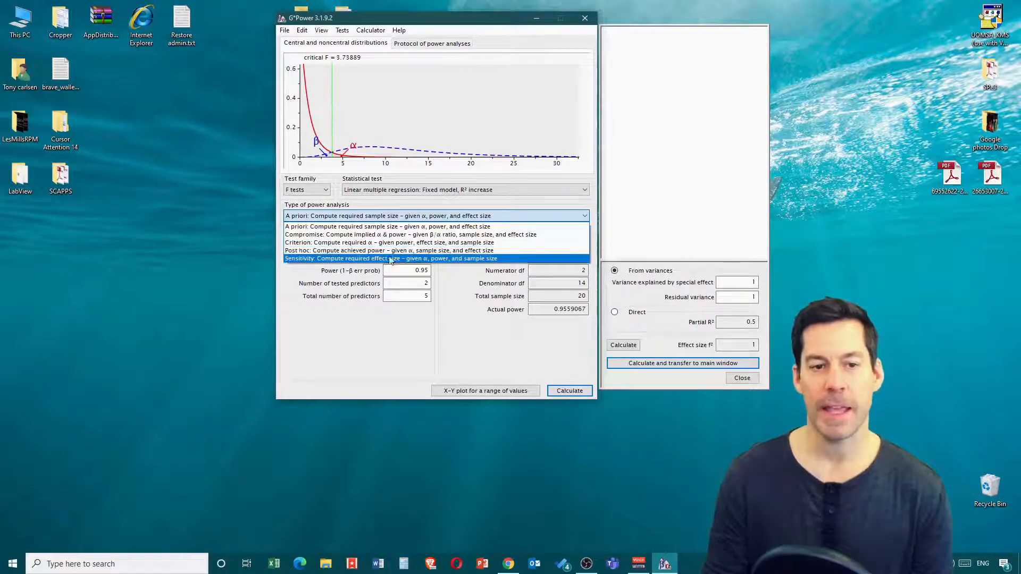
pyautogui.click(439, 251)
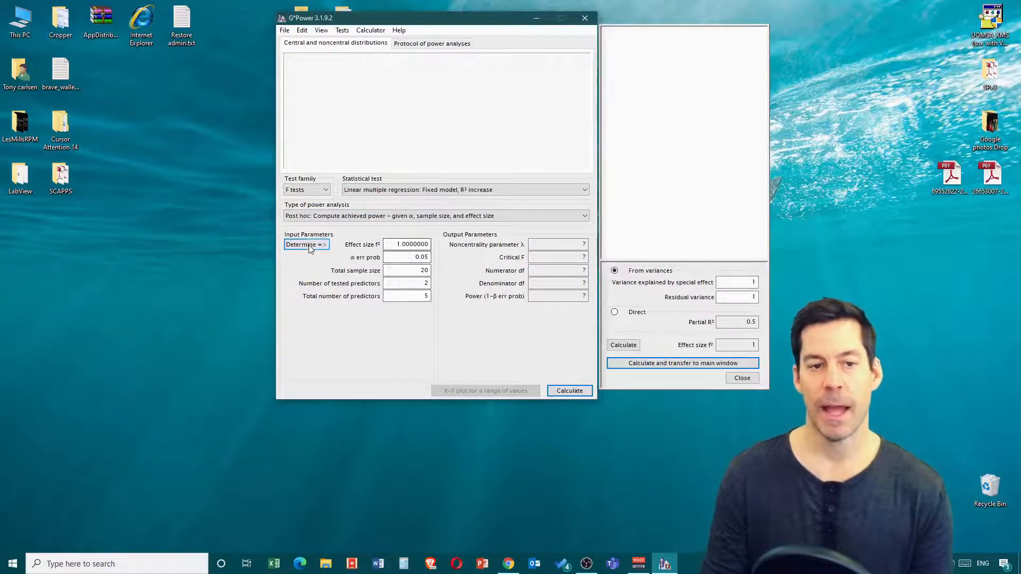
pyautogui.click(398, 245)
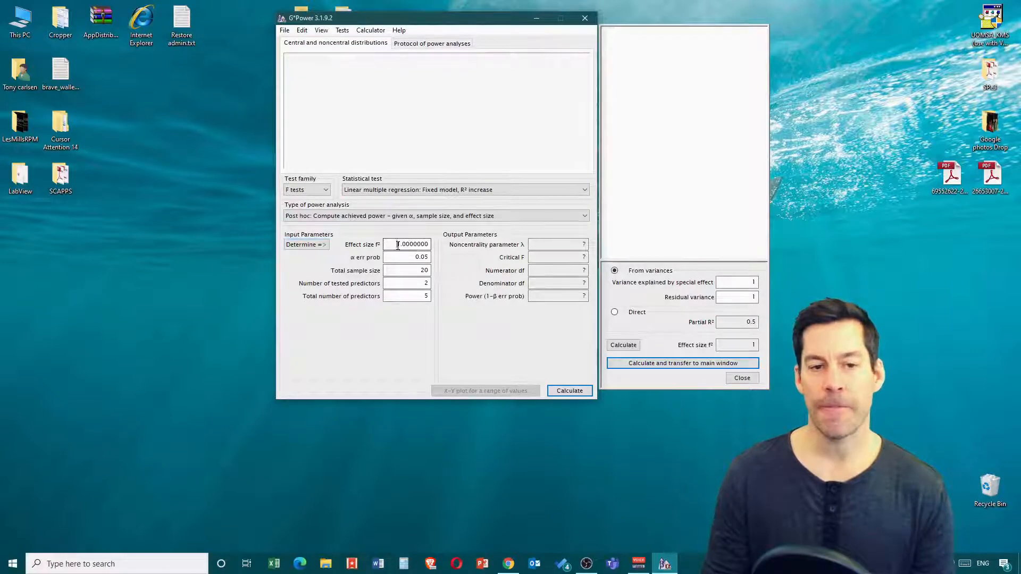
pyautogui.moveTo(398, 246); pyautogui.dragTo(427, 245)
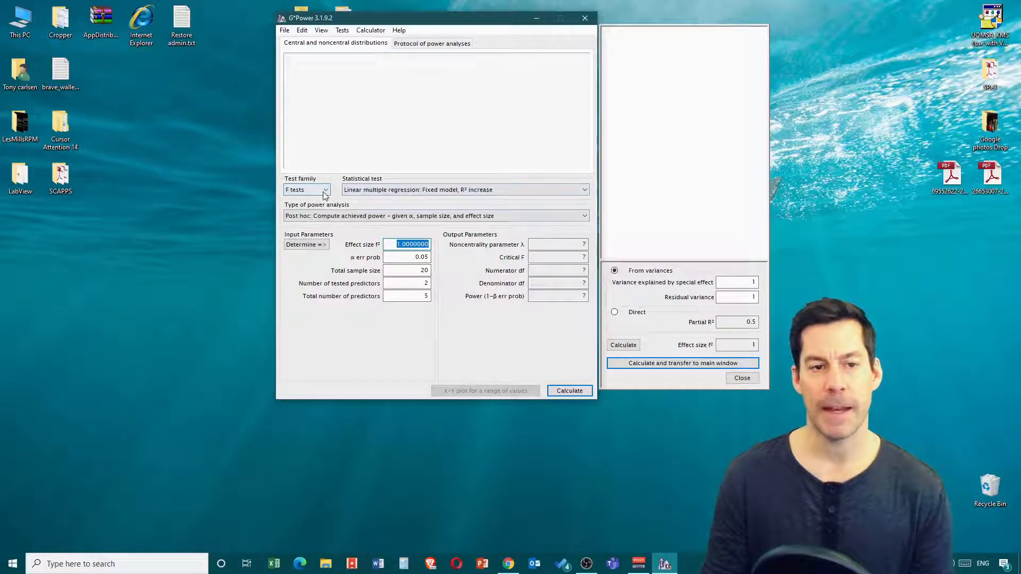
pyautogui.click(393, 192)
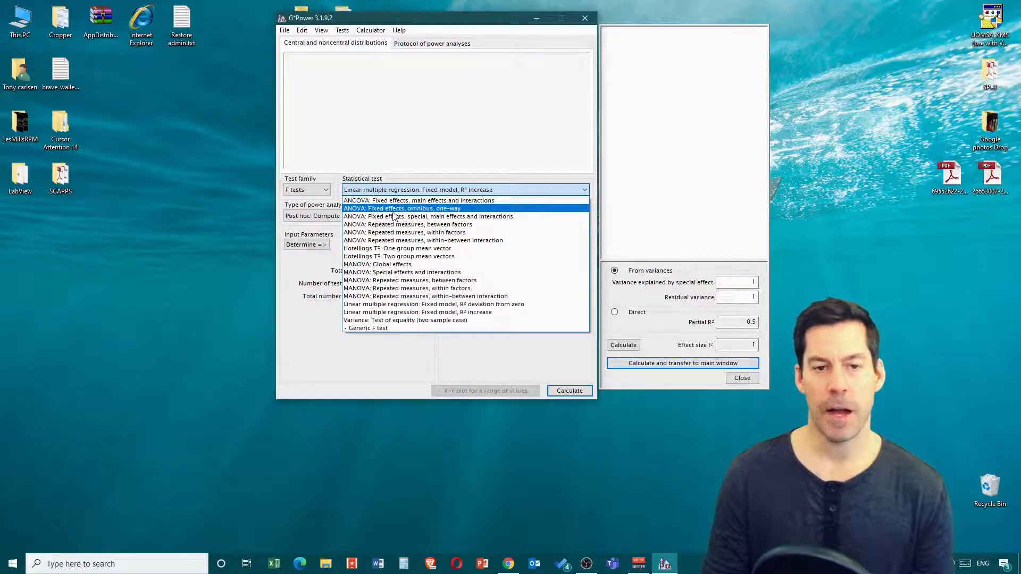
pyautogui.click(392, 241)
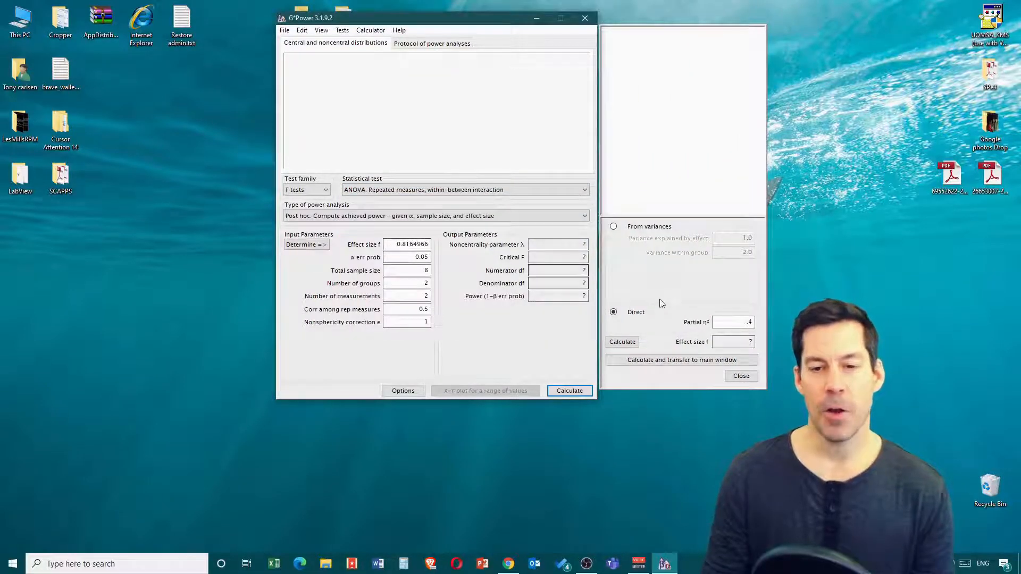
# Calculate effect size f from a direct partial η² of .235 and transfer it to the main window
pyautogui.click(751, 322)
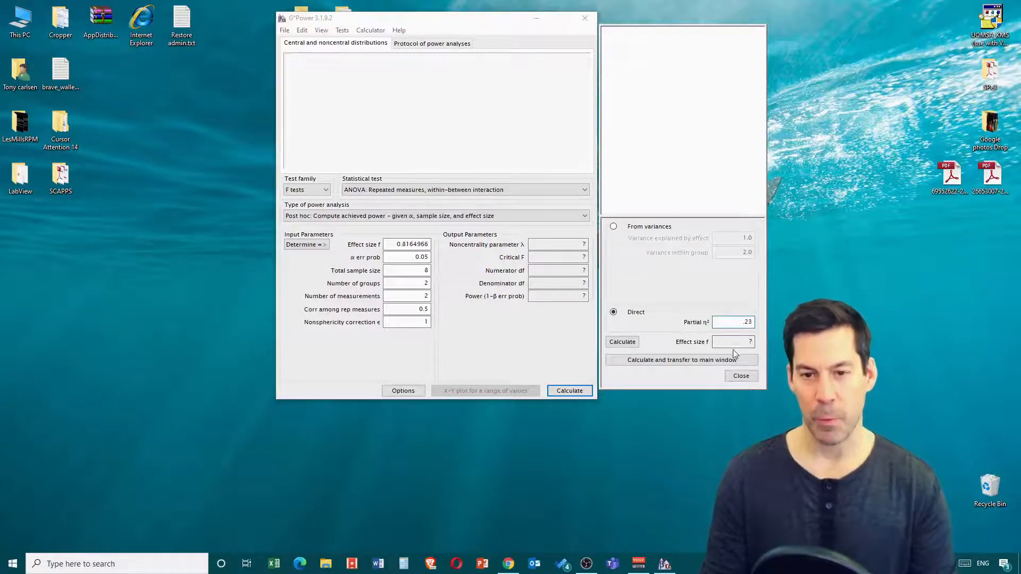
pyautogui.write('.235')
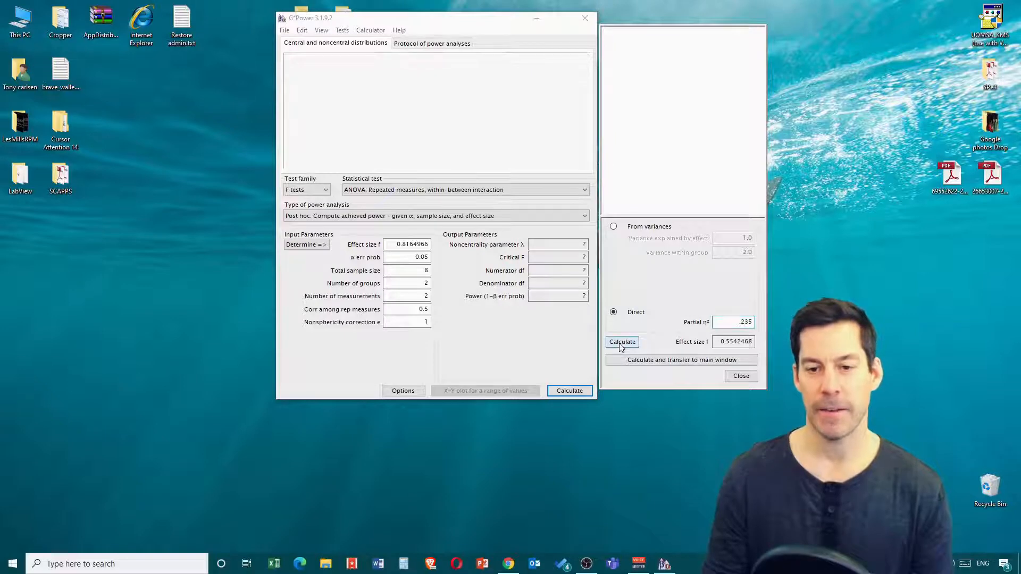
pyautogui.click(668, 361)
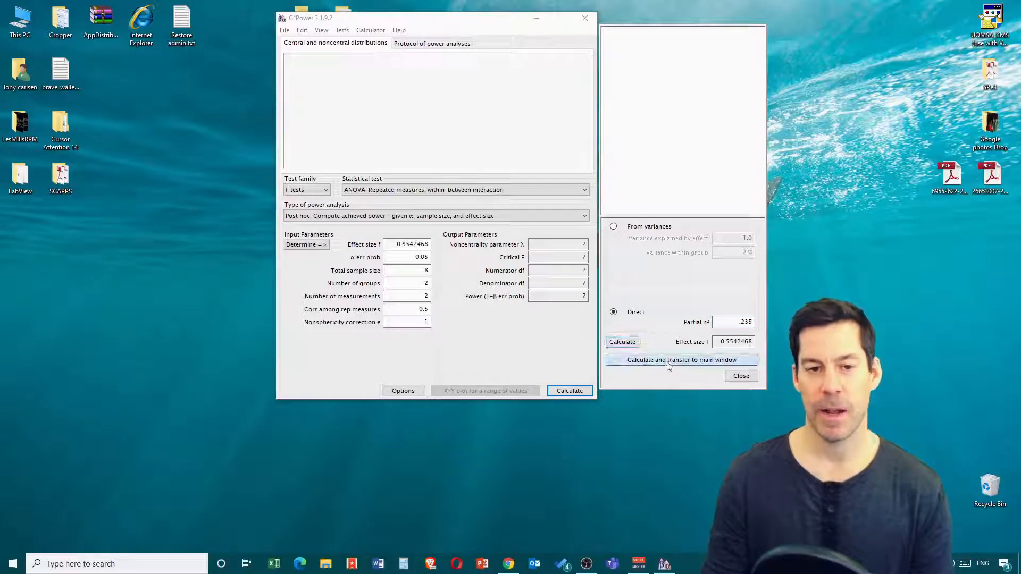
# Set the total sample size to 12, calculate the achieved power, and close the effect size calculator
pyautogui.doubleClick(423, 271)
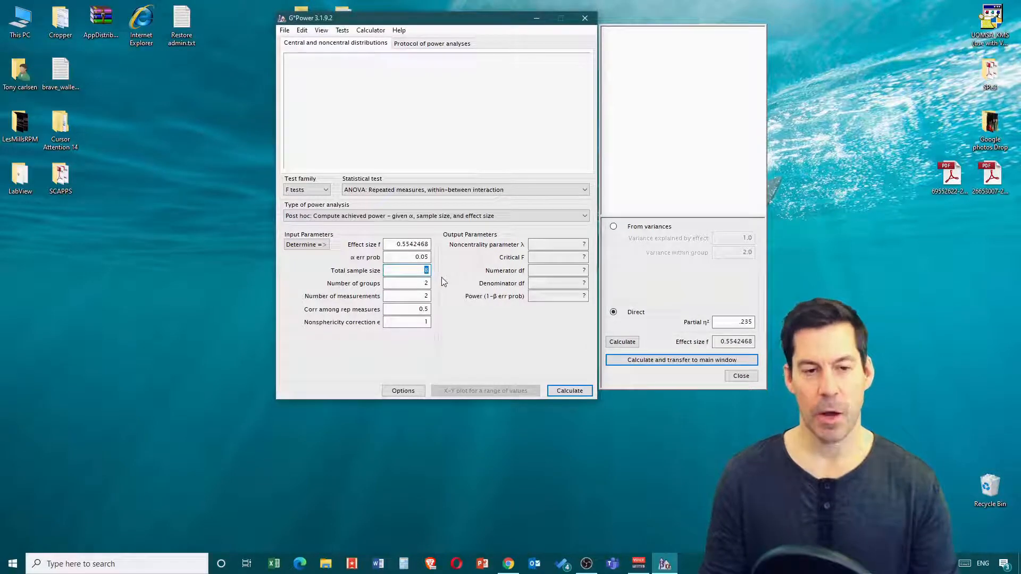
pyautogui.write('12')
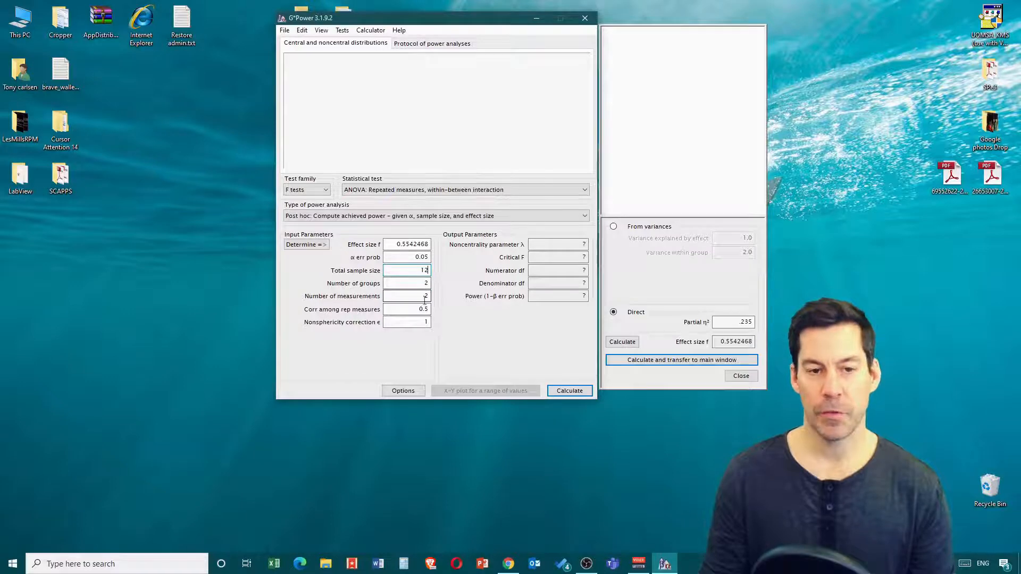
pyautogui.click(565, 391)
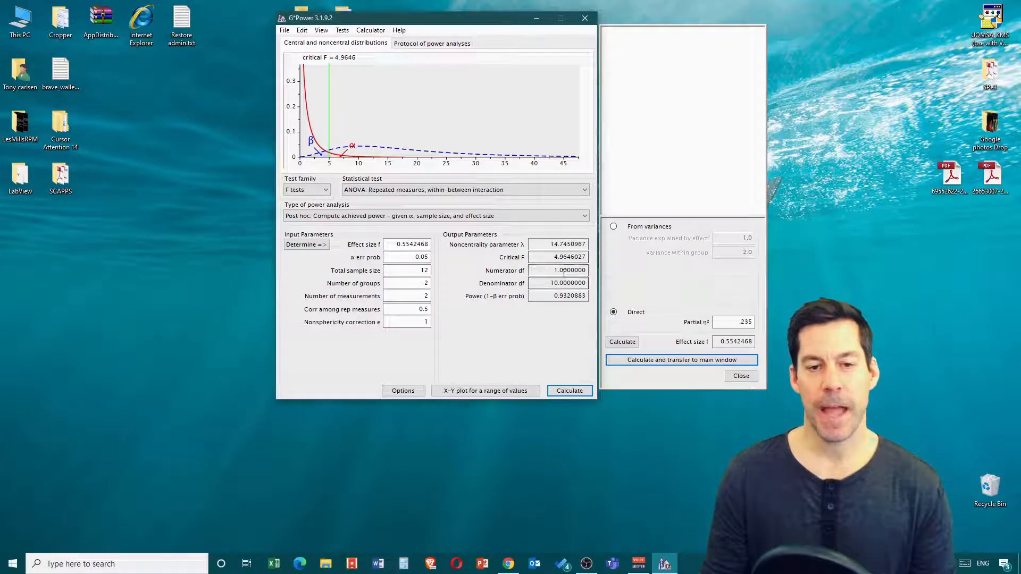
pyautogui.moveTo(549, 296); pyautogui.dragTo(589, 302)
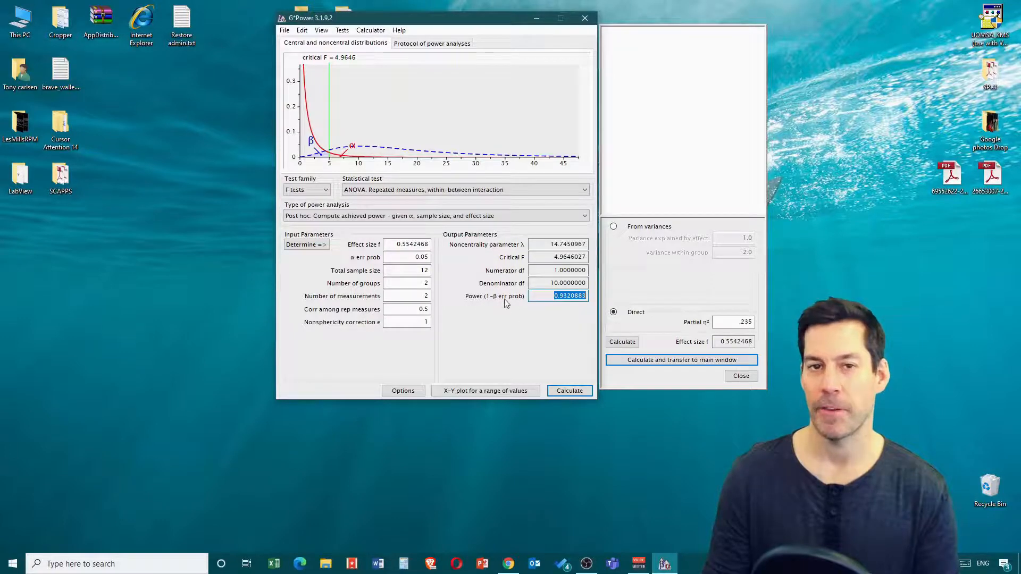
pyautogui.click(740, 375)
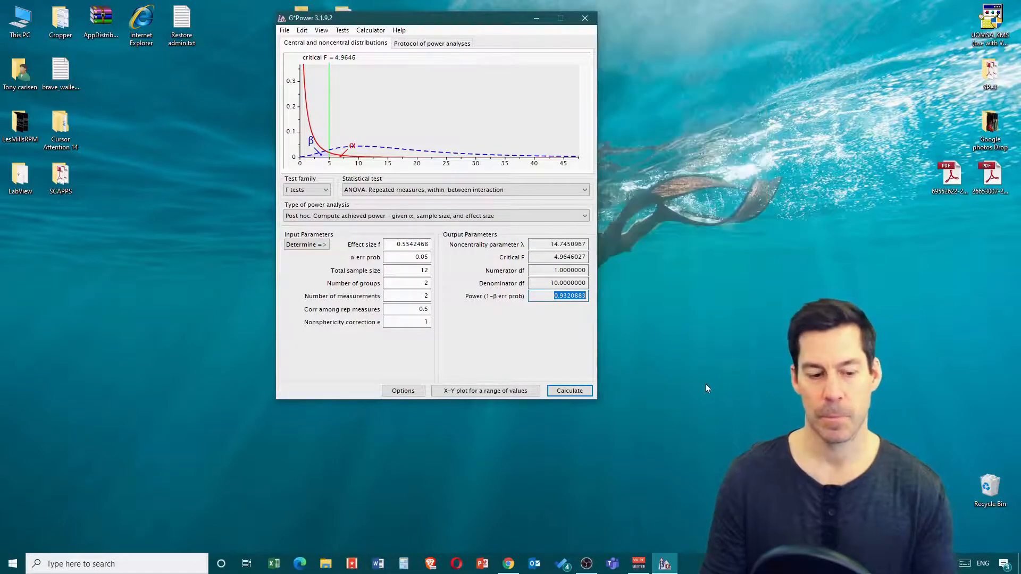